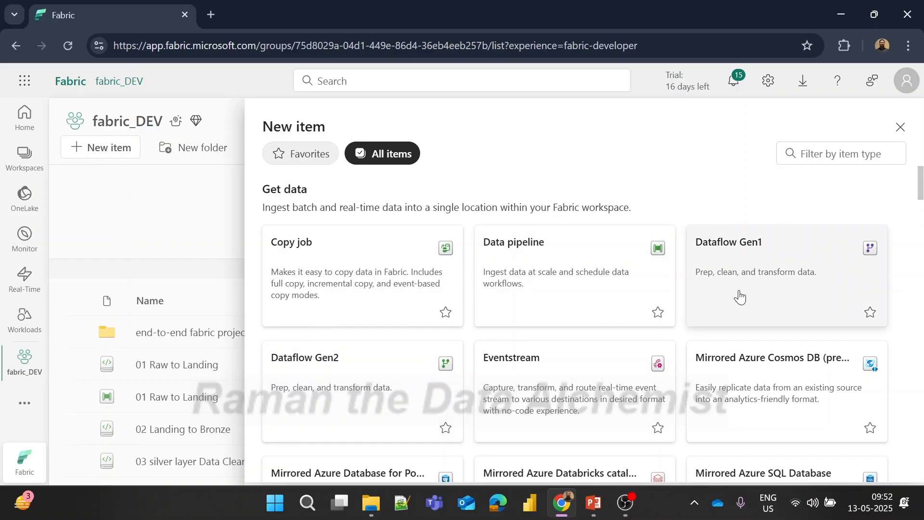
Create a new Dataflow Gen2 item named "Dataflowgen2 yt" in the fabric_DEV workspace, accepting Gen2 instead of Gen1.
left_click(740, 296)
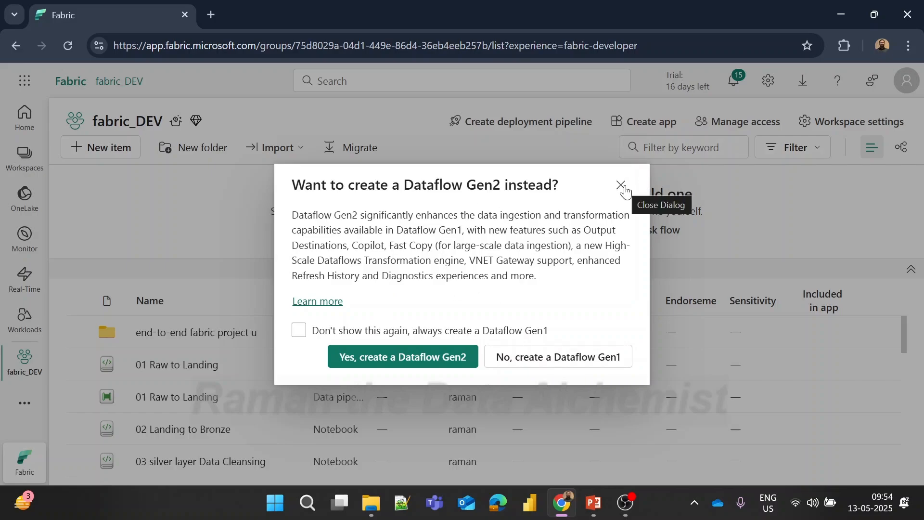
left_click(394, 359)
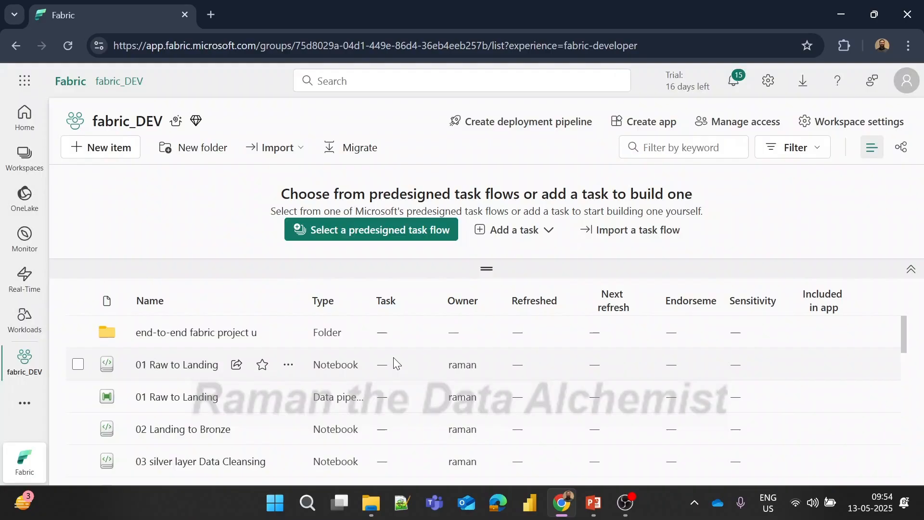
key("BackSpace")
key("BackSpace")
type("gen2 you")
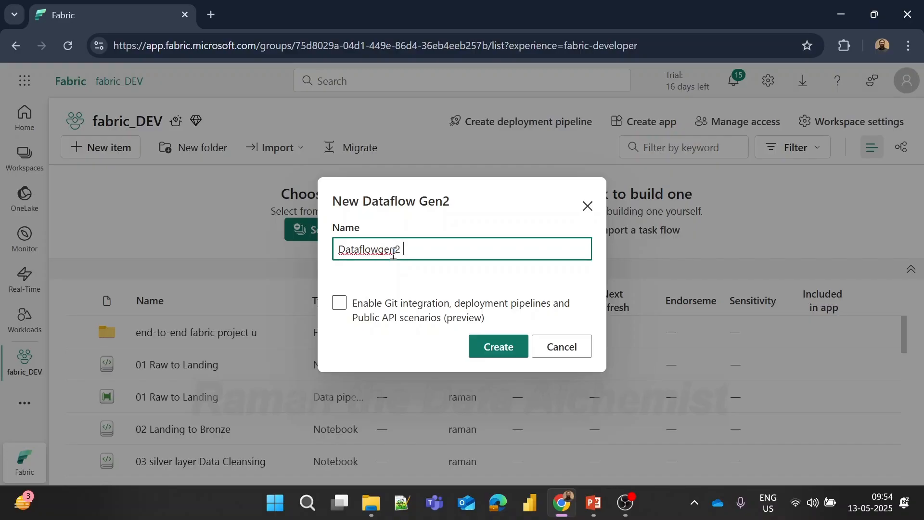
key("BackSpace")
key("BackSpace")
type("t")
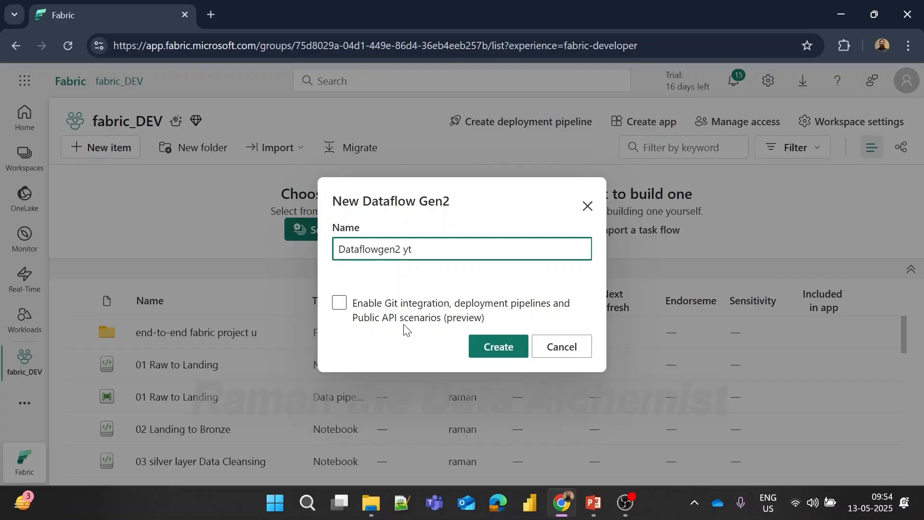
left_click(376, 320)
left_click(378, 321)
left_click(425, 318)
left_click(496, 348)
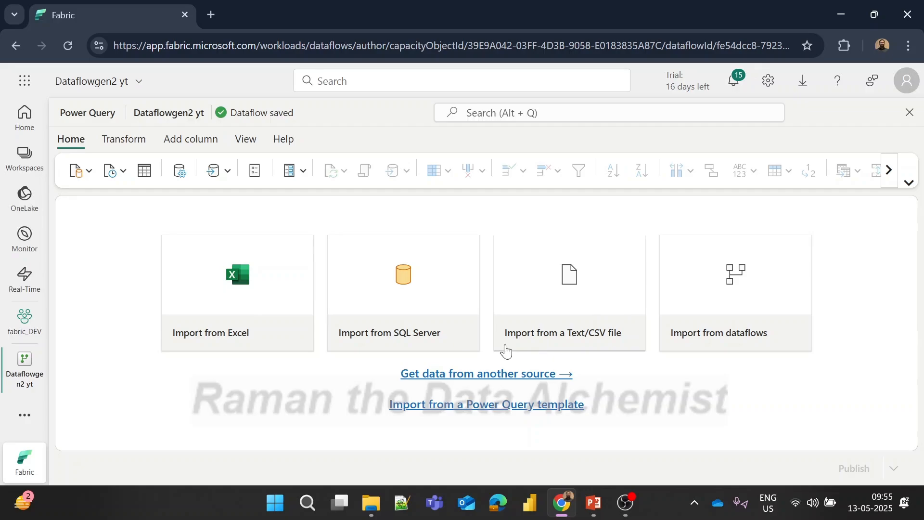
Examine the full list of new data sources available for import into the dataflow, and close the source chooser.
left_click(452, 376)
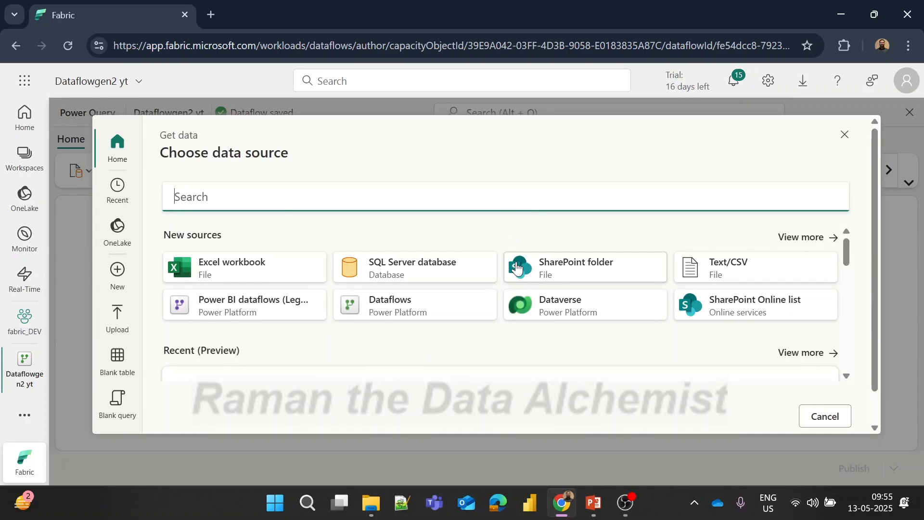
left_click(789, 238)
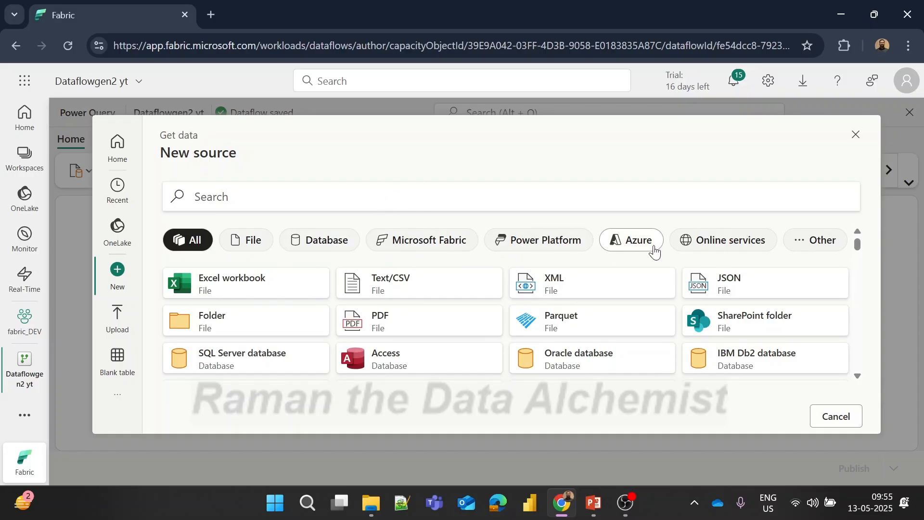
scroll(629, 292, "down", 1)
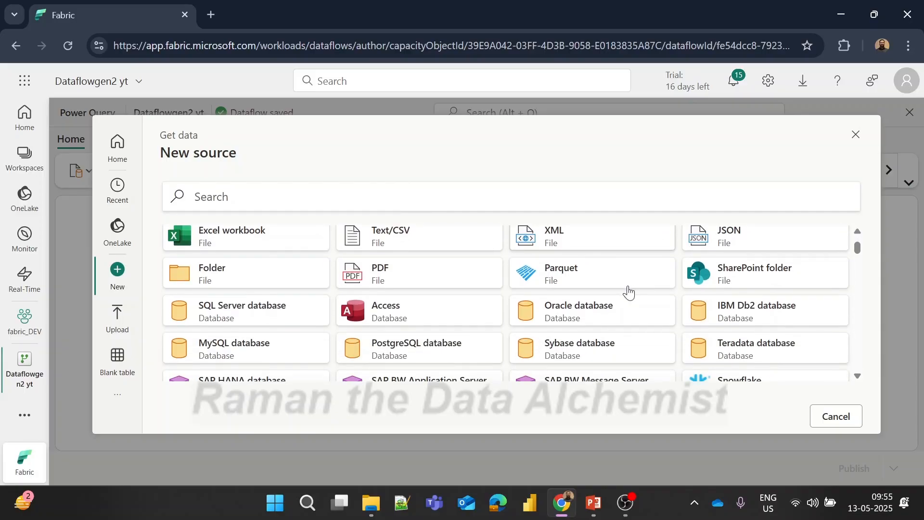
scroll(628, 292, "down", 1)
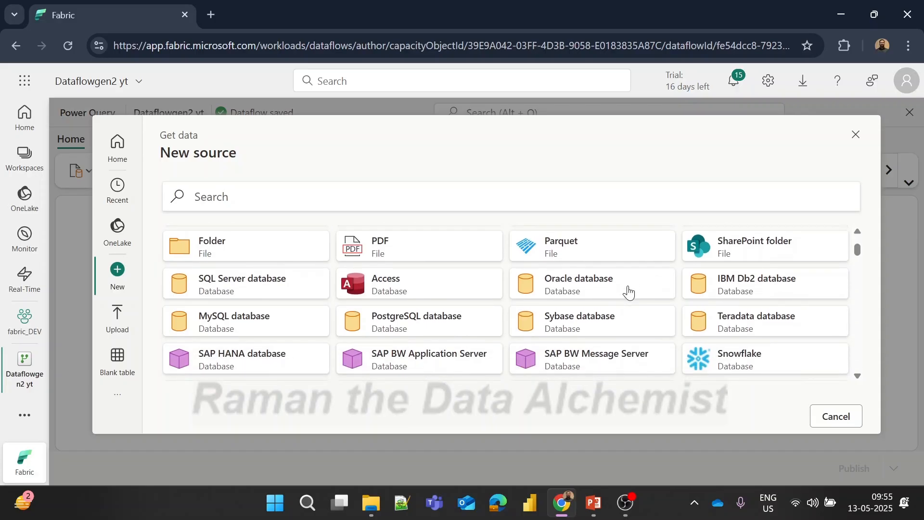
scroll(629, 292, "down", 2)
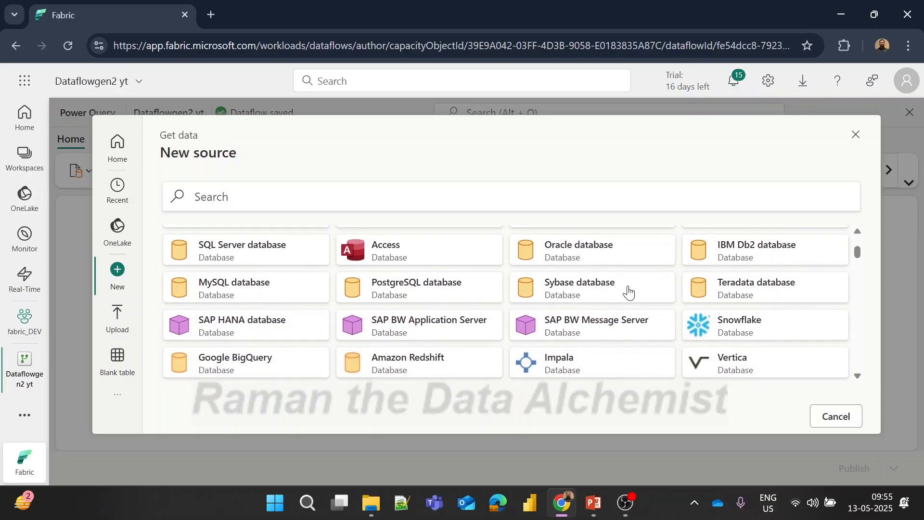
scroll(629, 292, "down", 1)
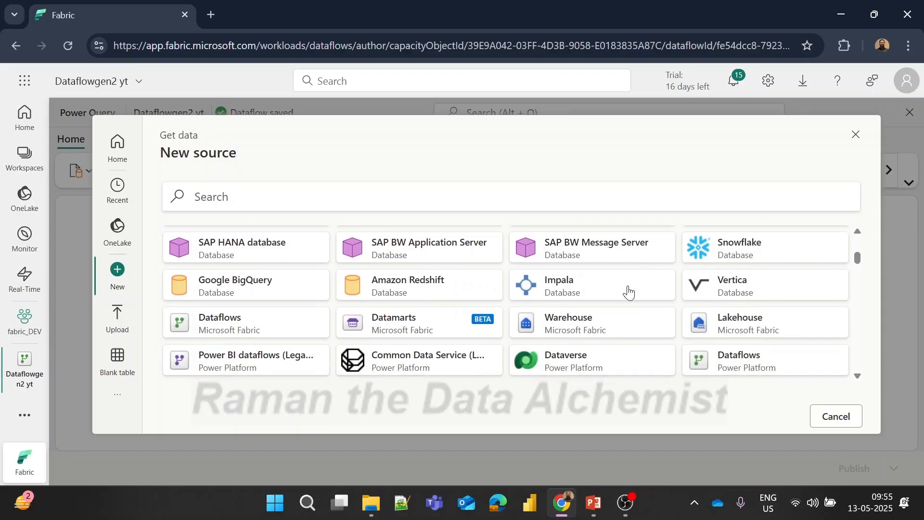
scroll(628, 292, "down", 1)
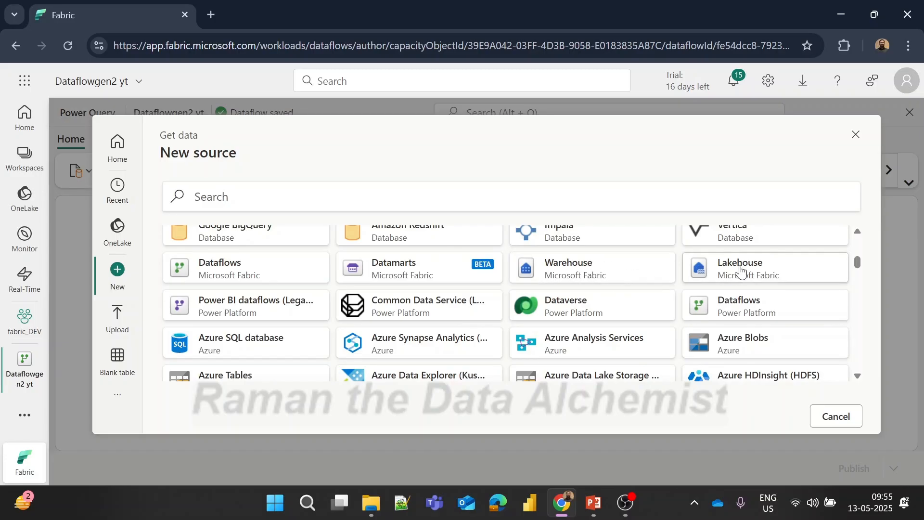
scroll(631, 287, "down", 1)
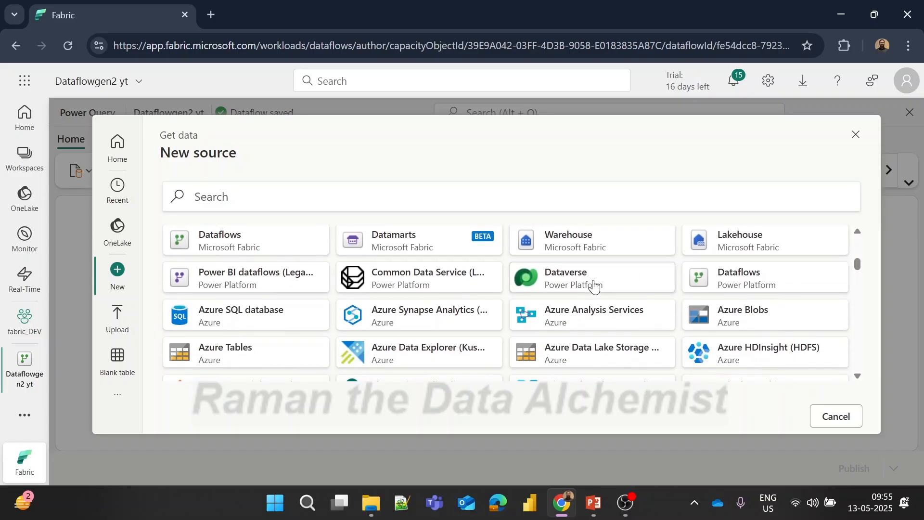
scroll(597, 286, "down", 2)
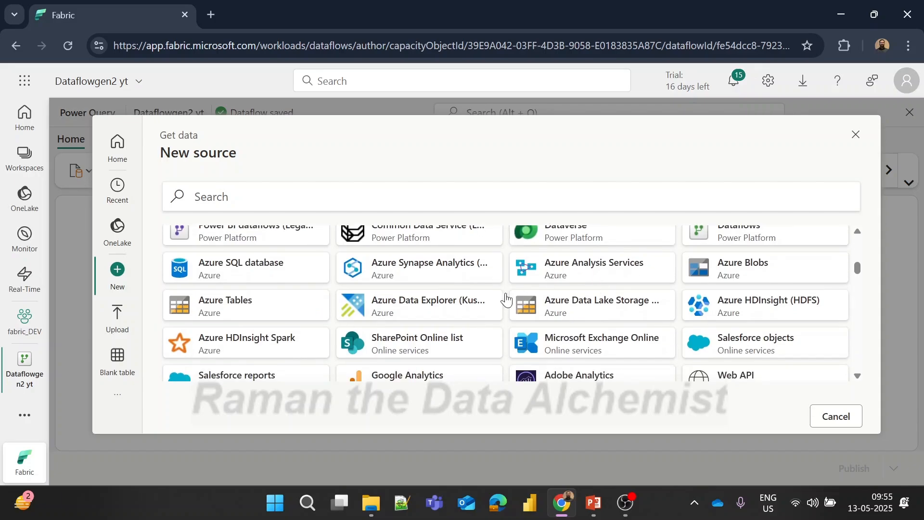
scroll(601, 282, "down", 1)
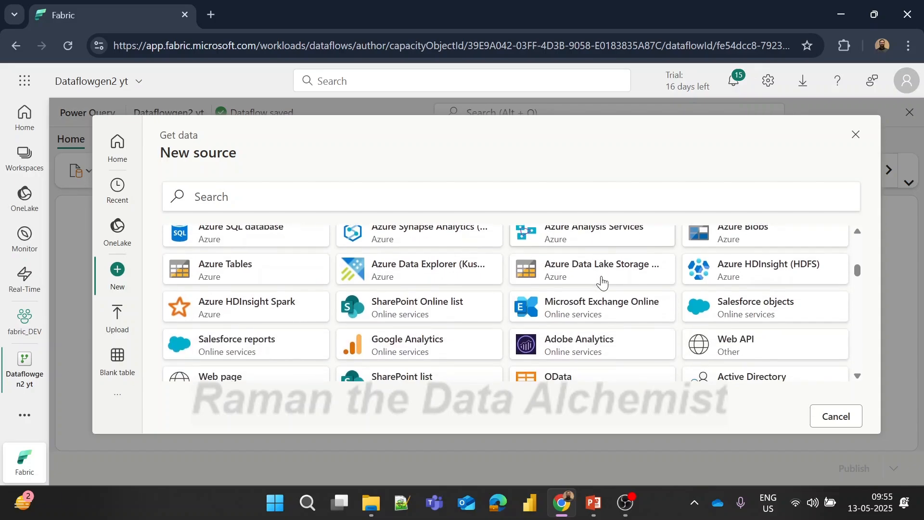
scroll(576, 302, "down", 6)
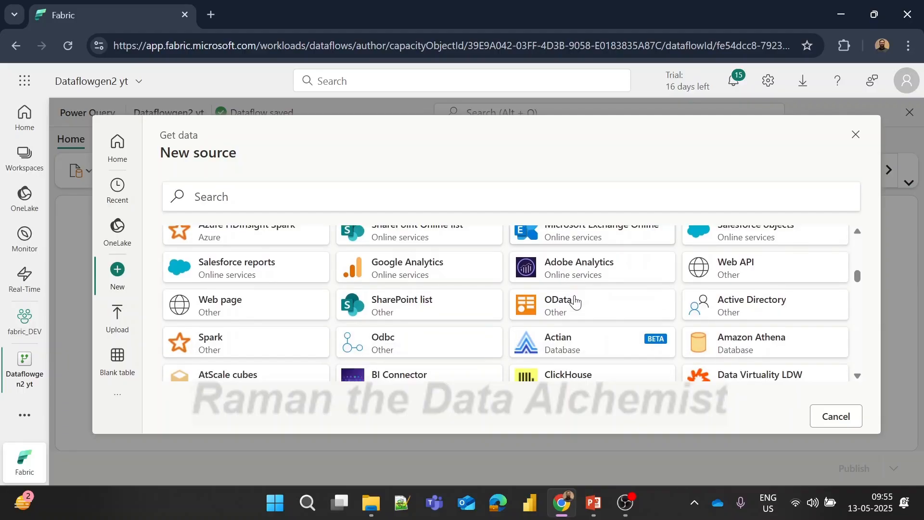
scroll(576, 302, "down", 13)
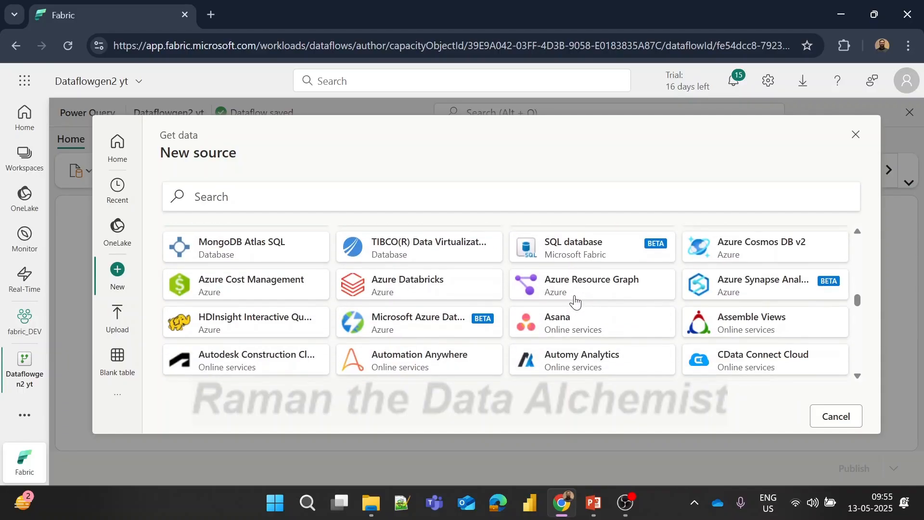
scroll(576, 302, "down", 10)
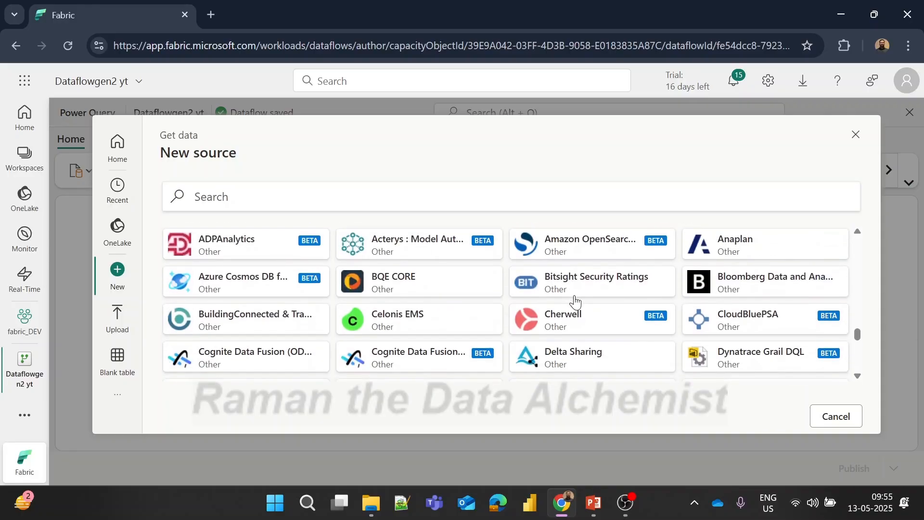
scroll(576, 302, "down", 5)
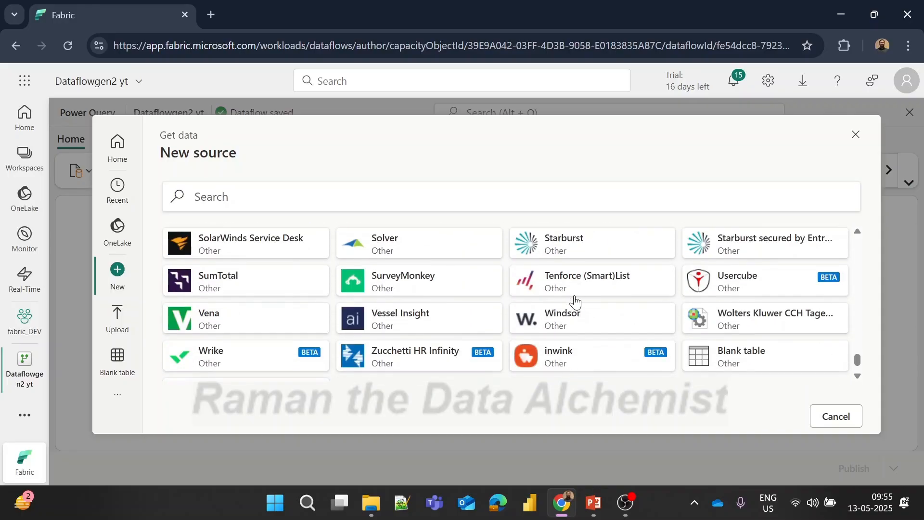
scroll(561, 324, "up", 6)
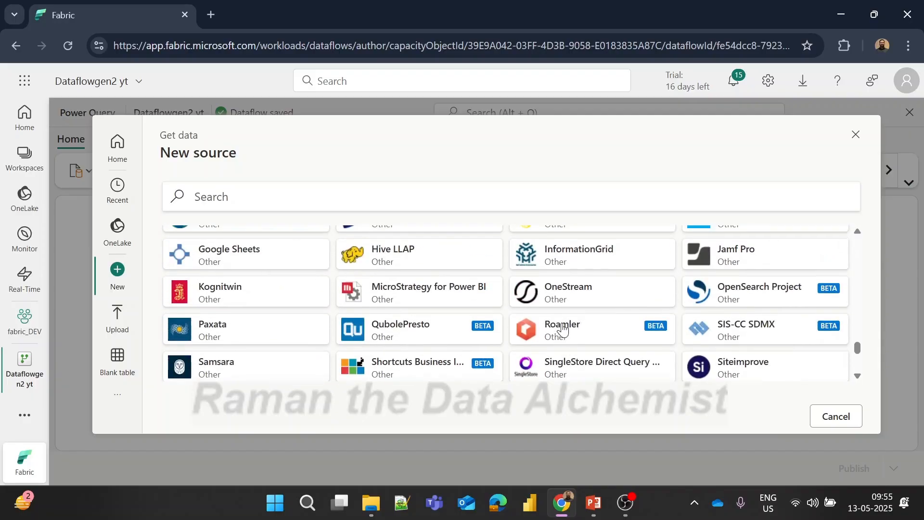
left_click(846, 419)
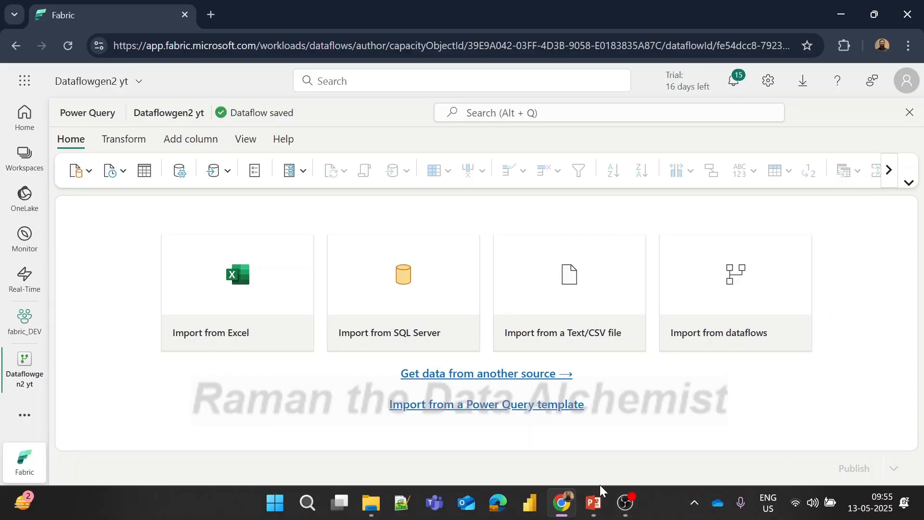
left_click(492, 374)
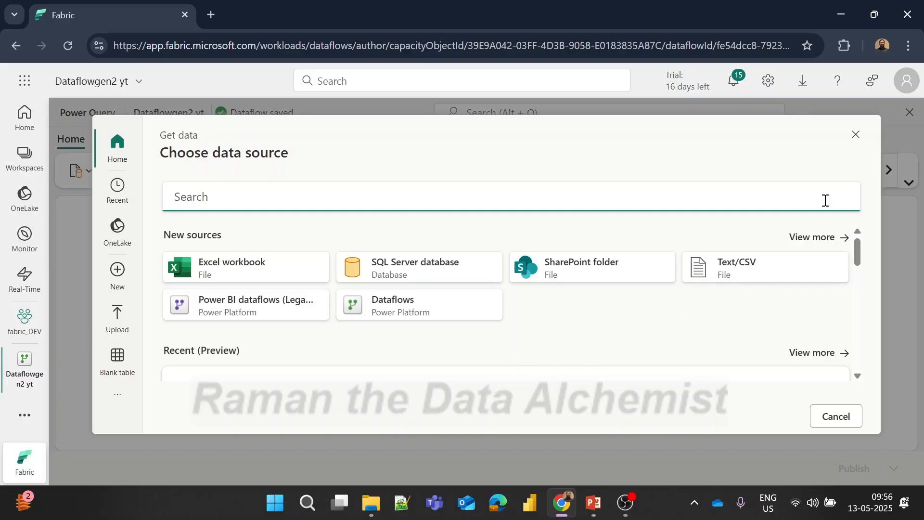
left_click(856, 135)
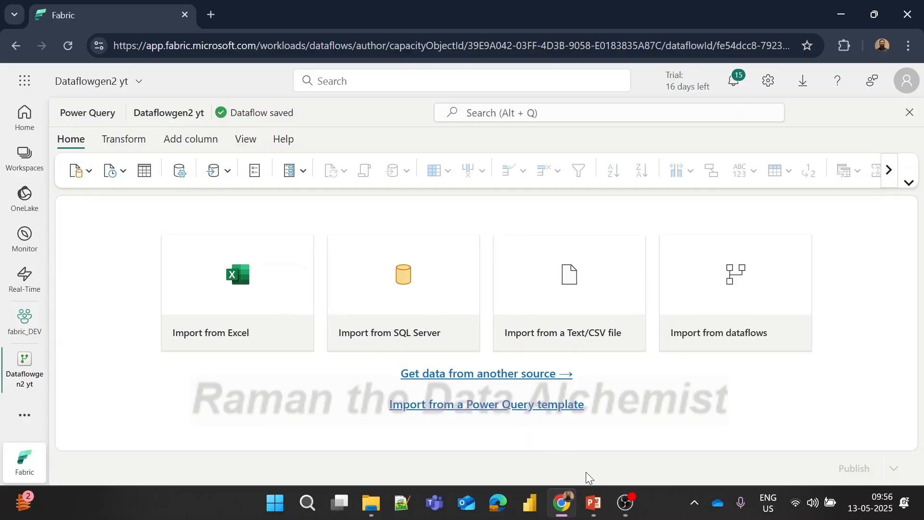
Switch to the PowerPoint slide show and advance to the "Why Dataflows Gen2?" slide.
mouse_move(594, 508)
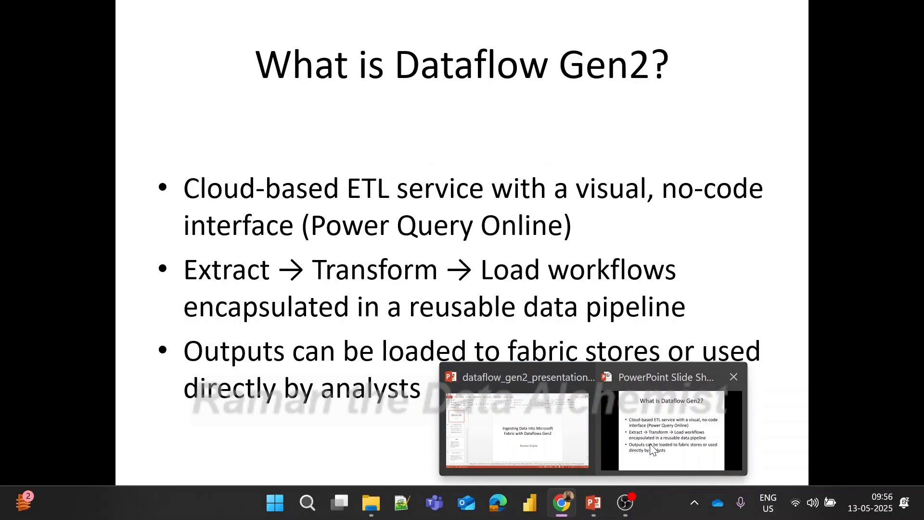
left_click(653, 449)
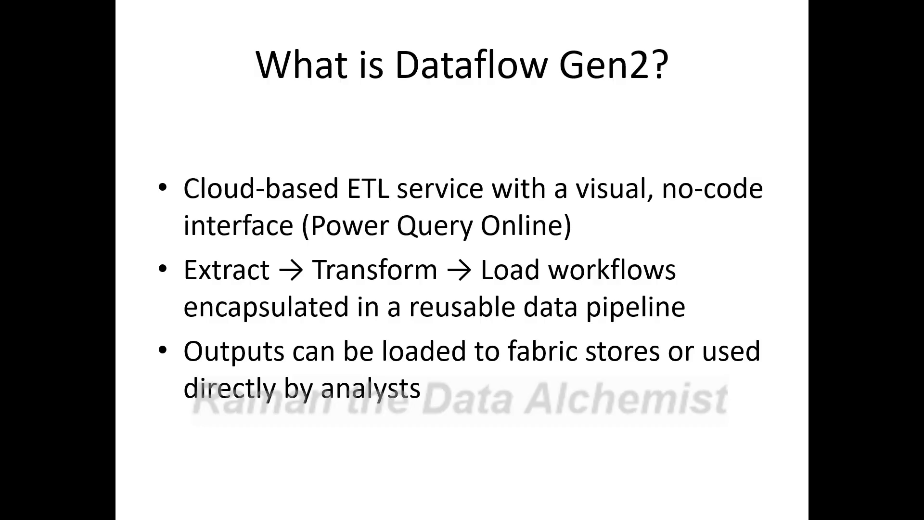
key("Right")
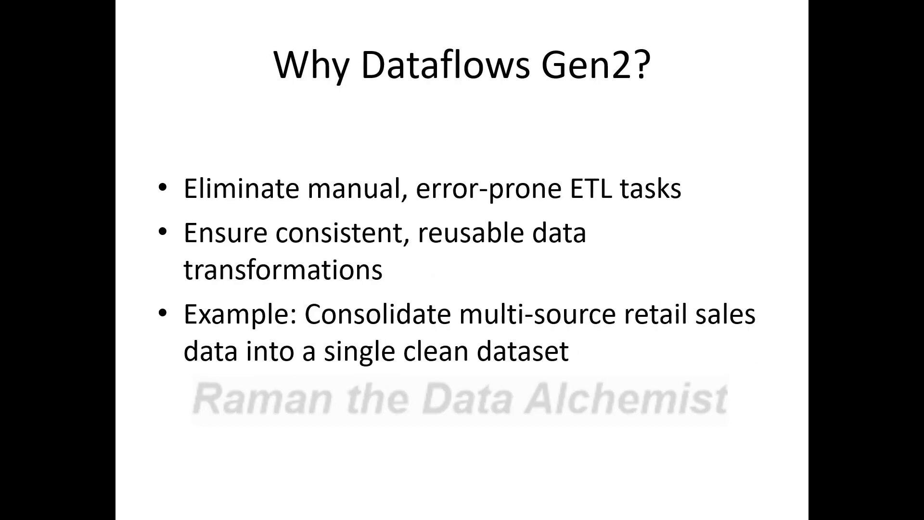
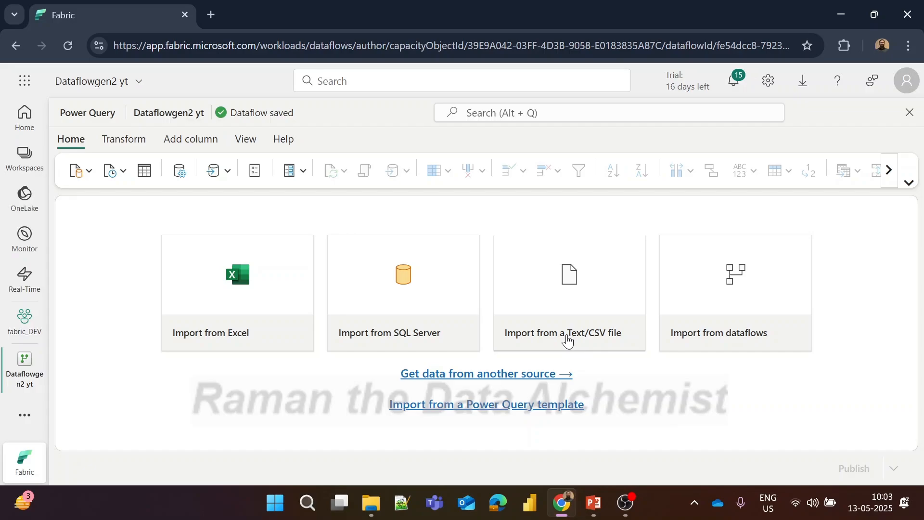
left_click(568, 341)
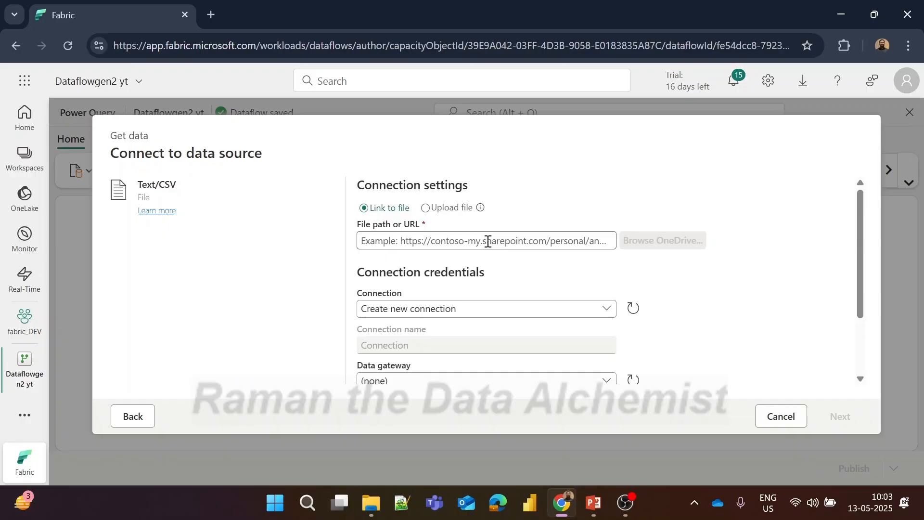
scroll(402, 294, "down", 1)
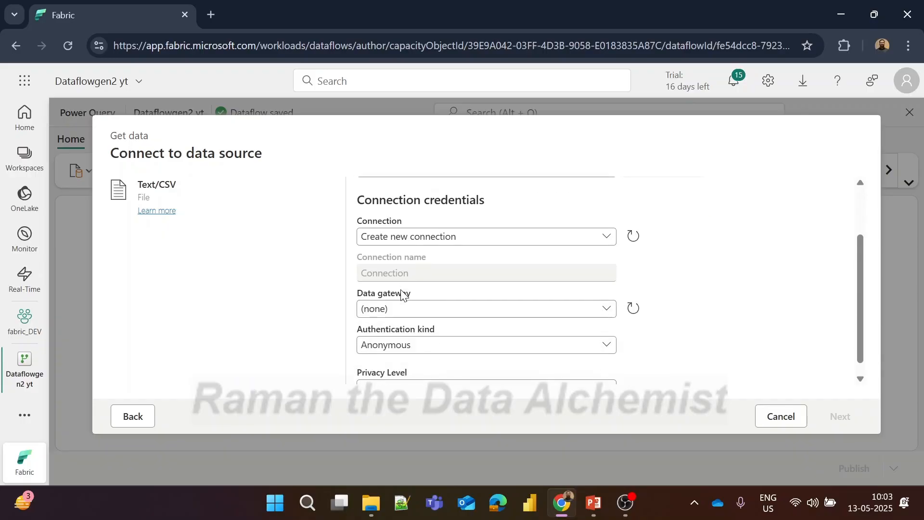
scroll(402, 294, "up", 1)
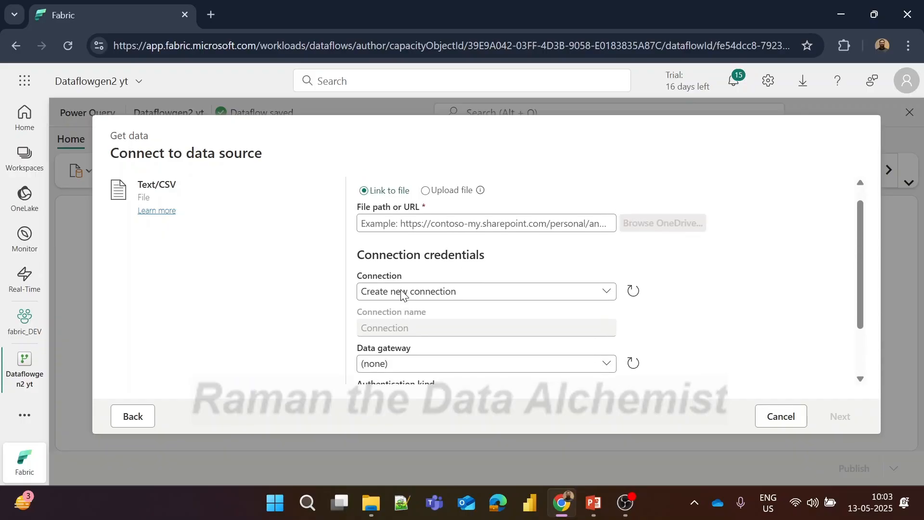
left_click(426, 190)
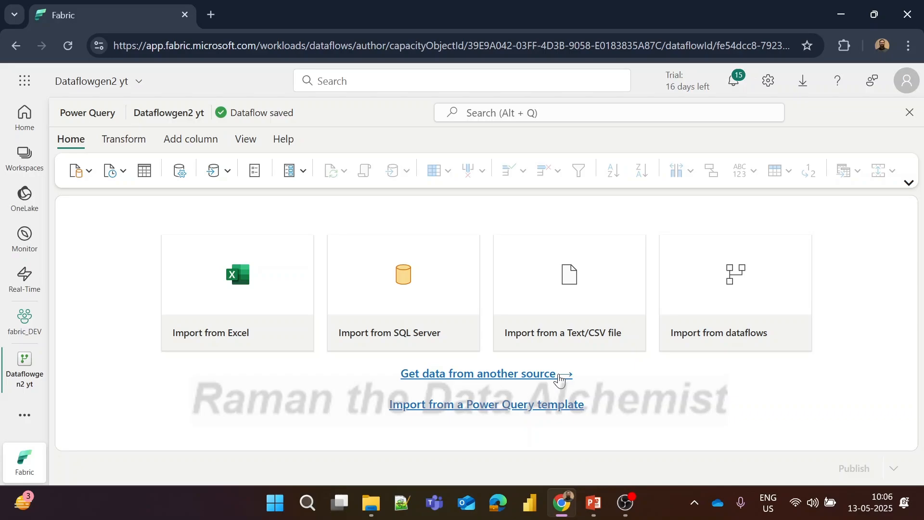
left_click(559, 332)
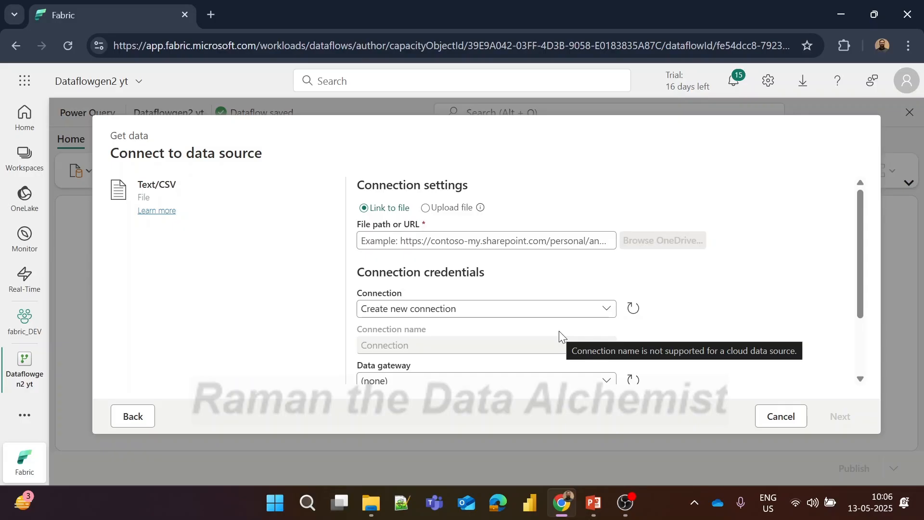
left_click(482, 241)
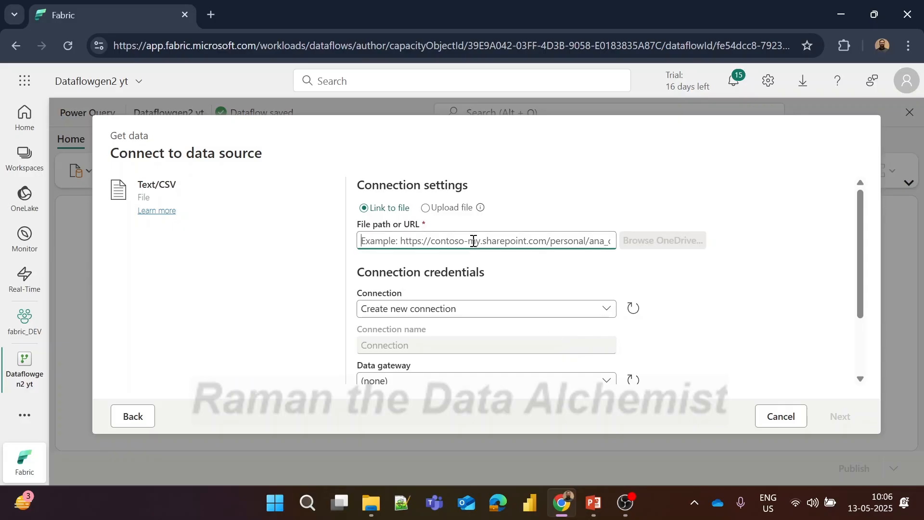
type("https")
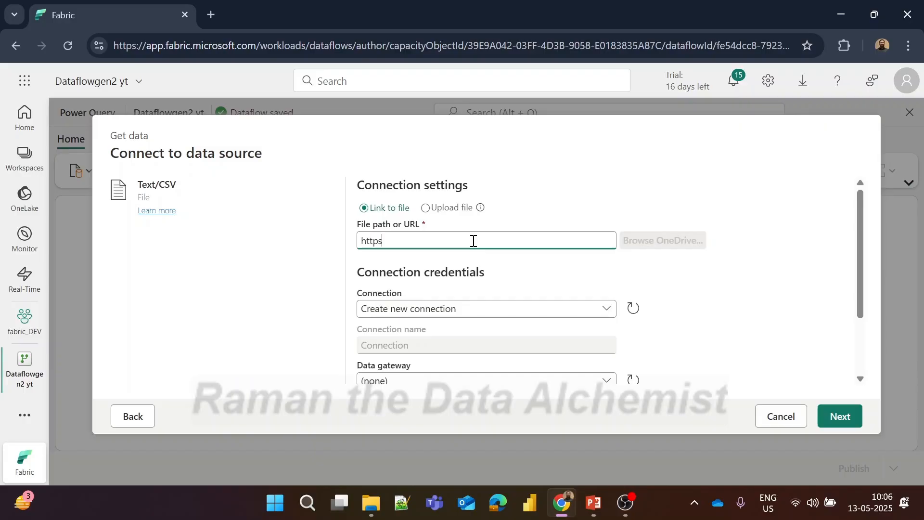
type("://")
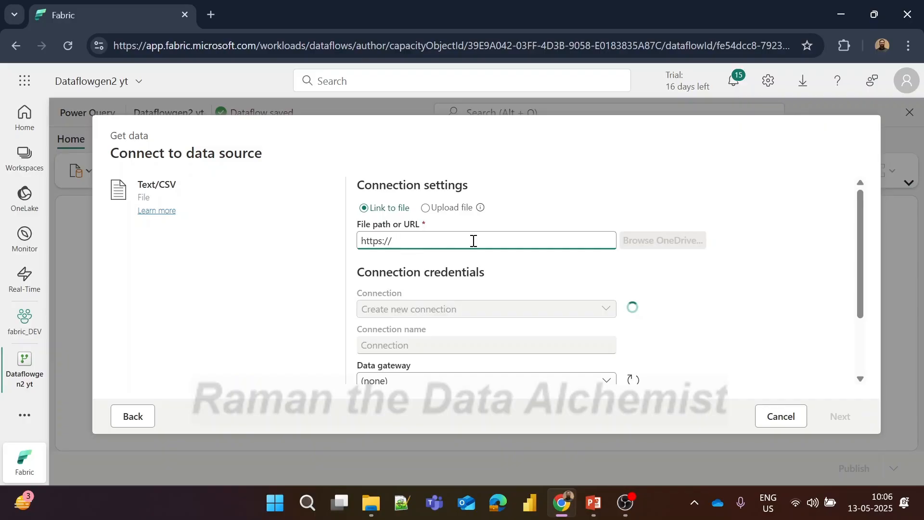
type("raw.githubusercontent.com/MicrosoftLearning/dp-...")
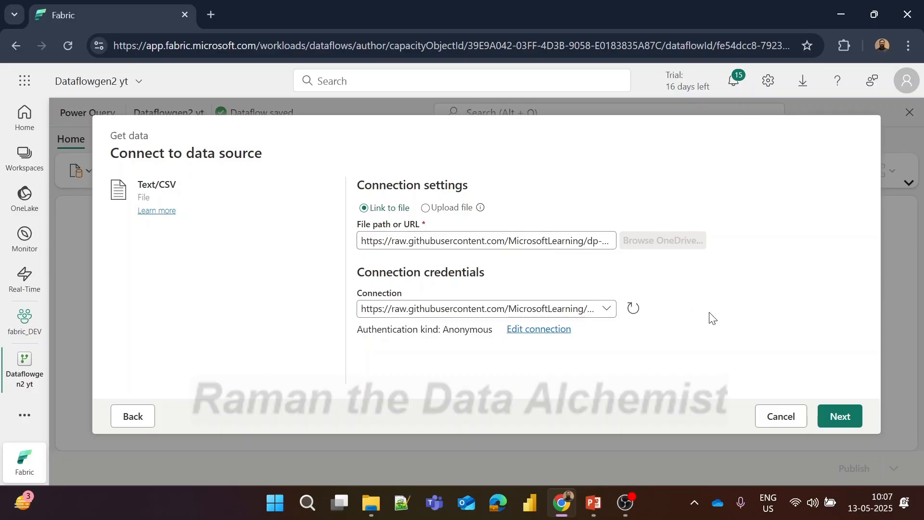
left_click(841, 415)
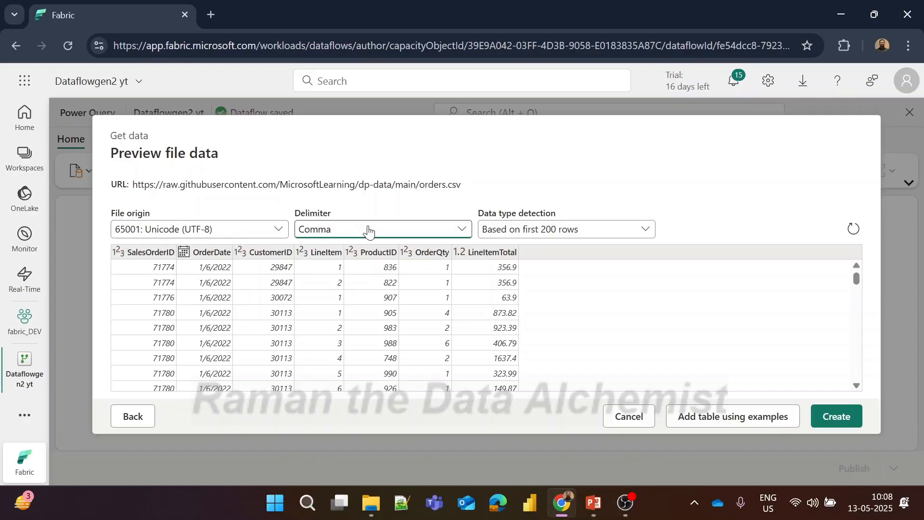
Check the available delimiters for the orders.csv preview, keep Comma, and create the query.
left_click(372, 232)
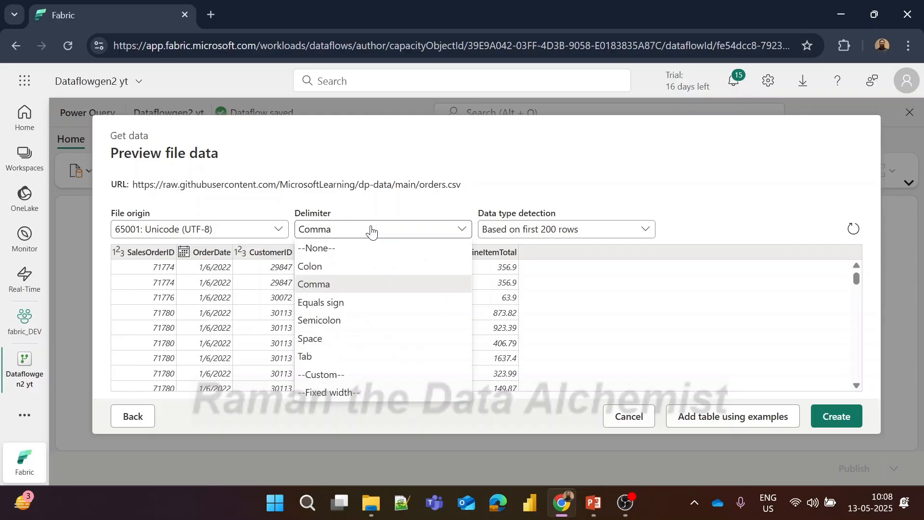
left_click(372, 232)
left_click(372, 232)
left_click(371, 232)
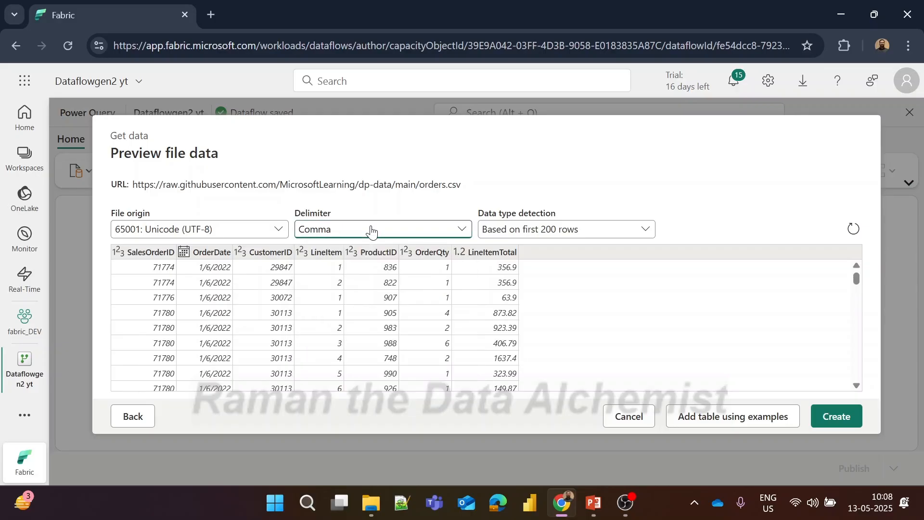
left_click(372, 232)
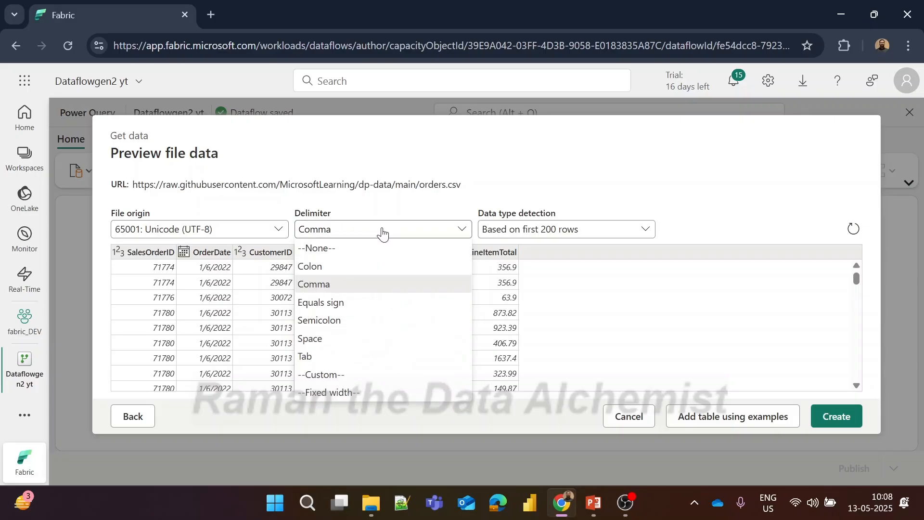
left_click(381, 233)
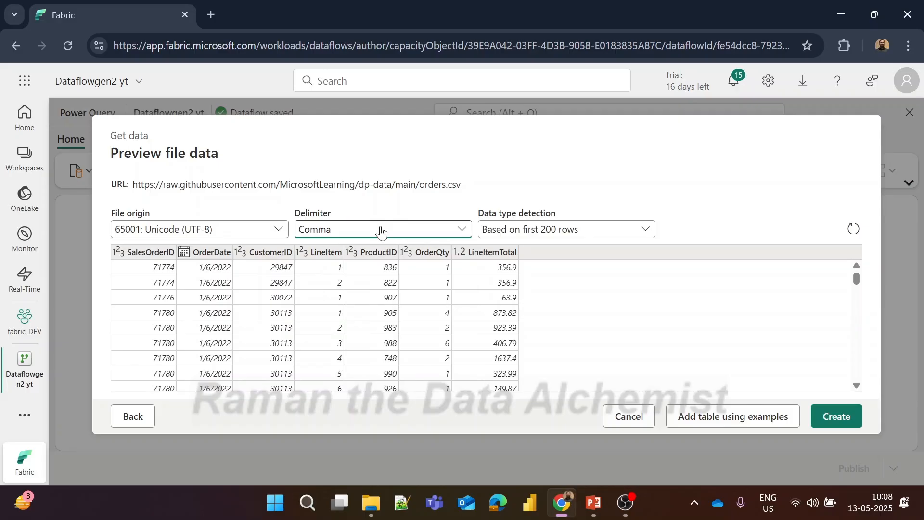
left_click(587, 280)
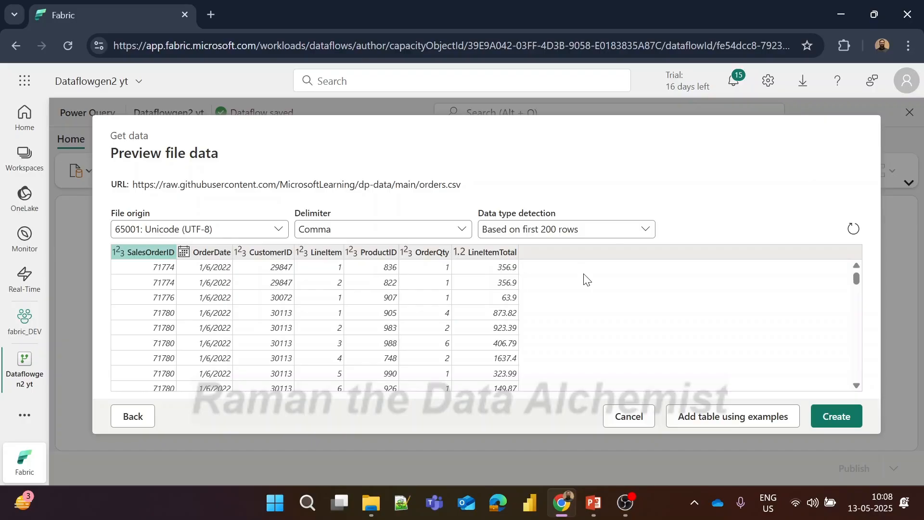
left_click(840, 417)
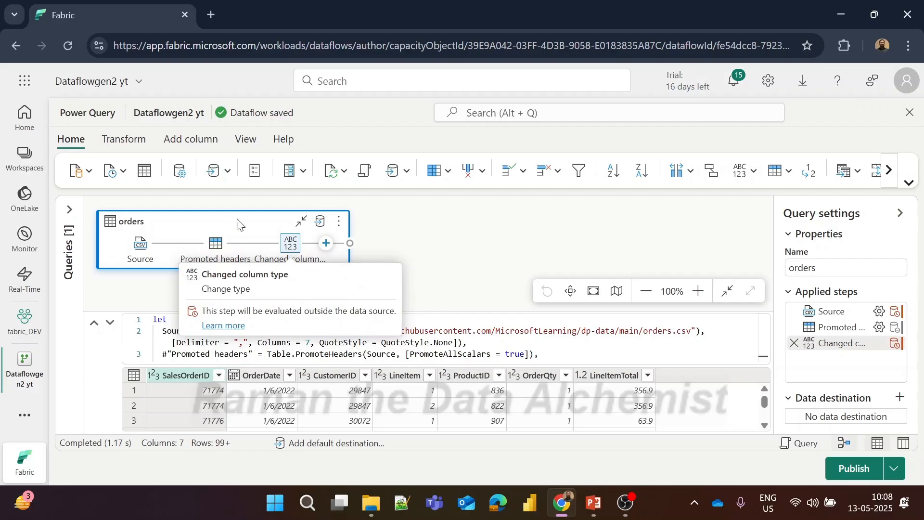
Examine the list of transformations that can be added after the last step of the orders query, and close it without adding one.
left_click(327, 244)
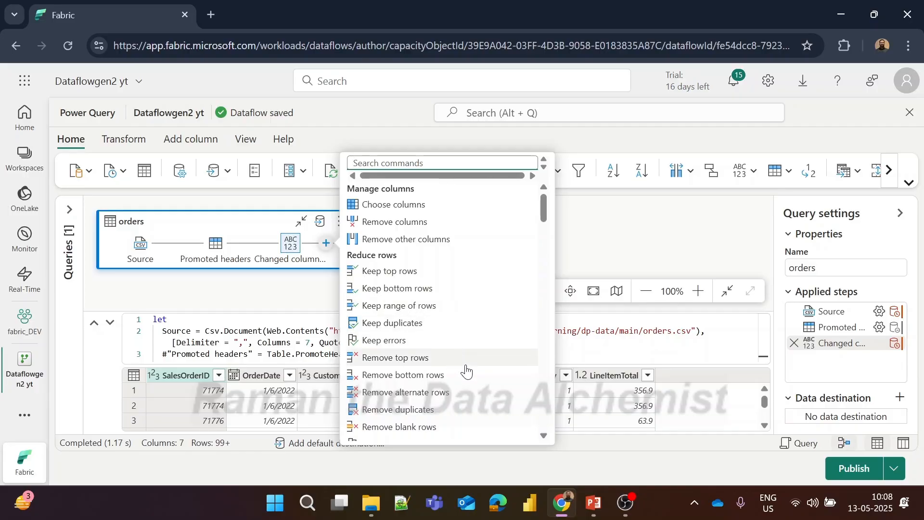
scroll(466, 371, "down", 3)
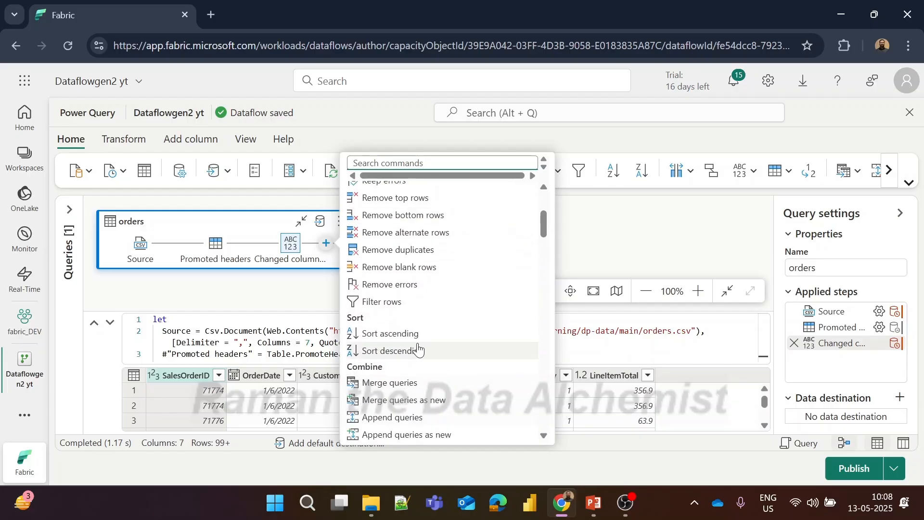
scroll(455, 352, "down", 2)
scroll(460, 352, "down", 2)
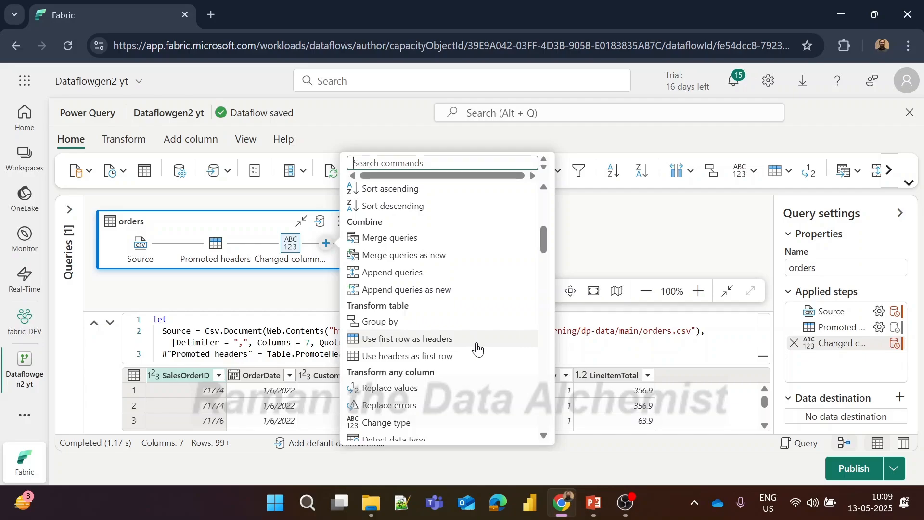
scroll(478, 347, "down", 2)
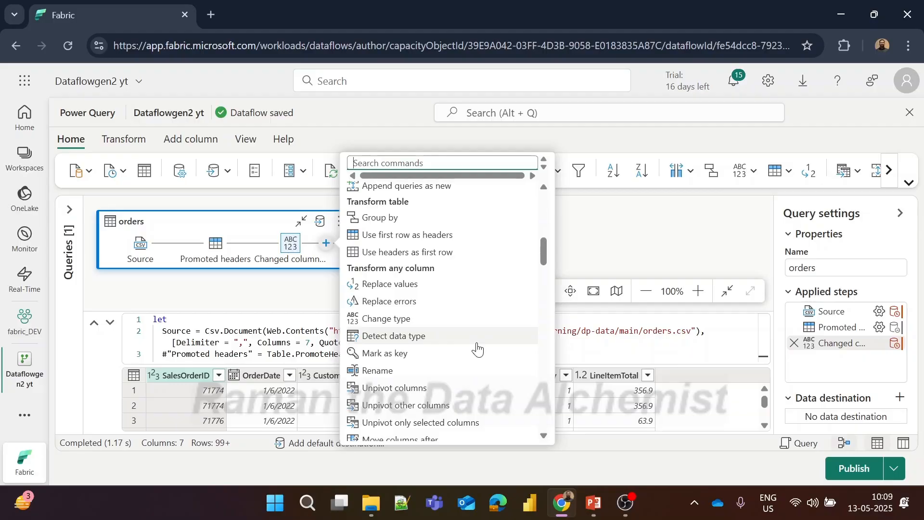
scroll(478, 347, "down", 1)
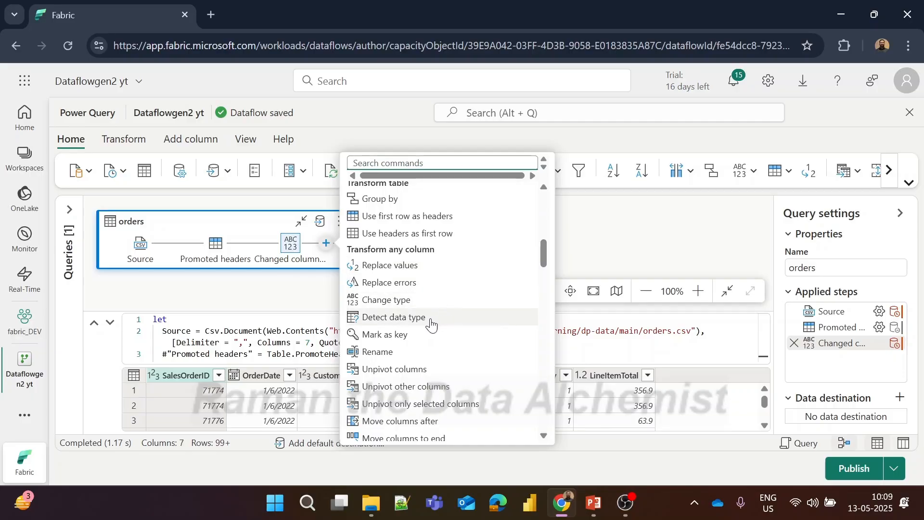
scroll(448, 337, "down", 3)
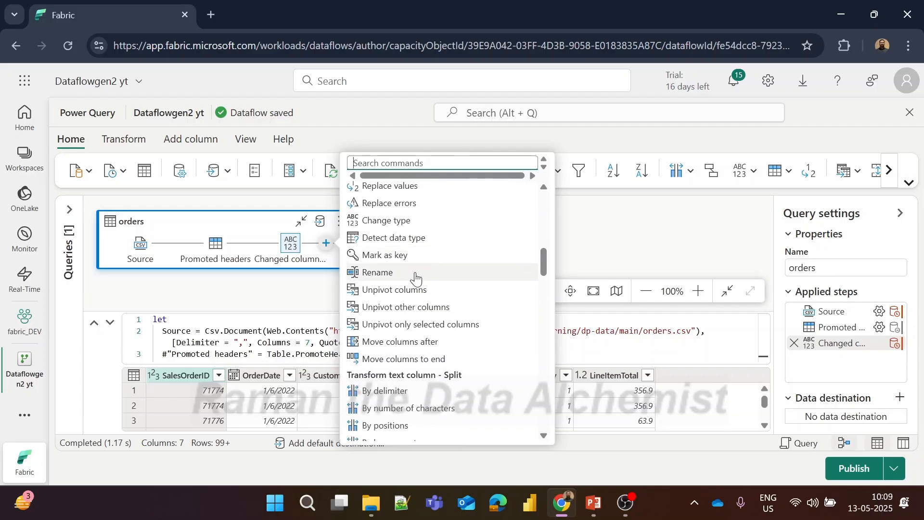
scroll(427, 316, "down", 3)
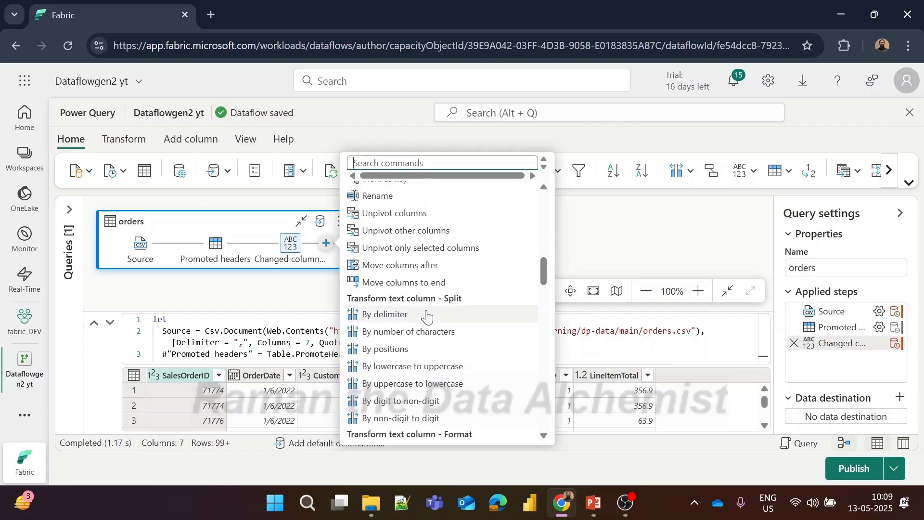
scroll(428, 315, "down", 1)
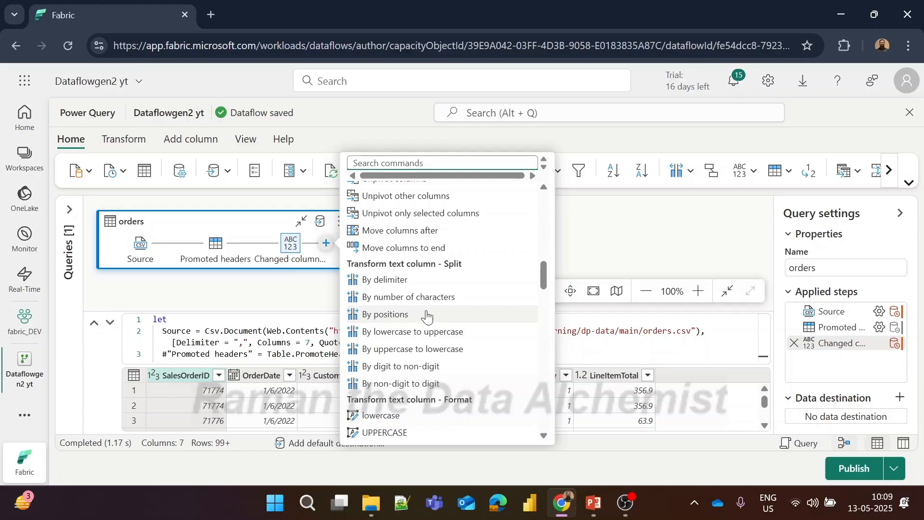
scroll(426, 317, "down", 2)
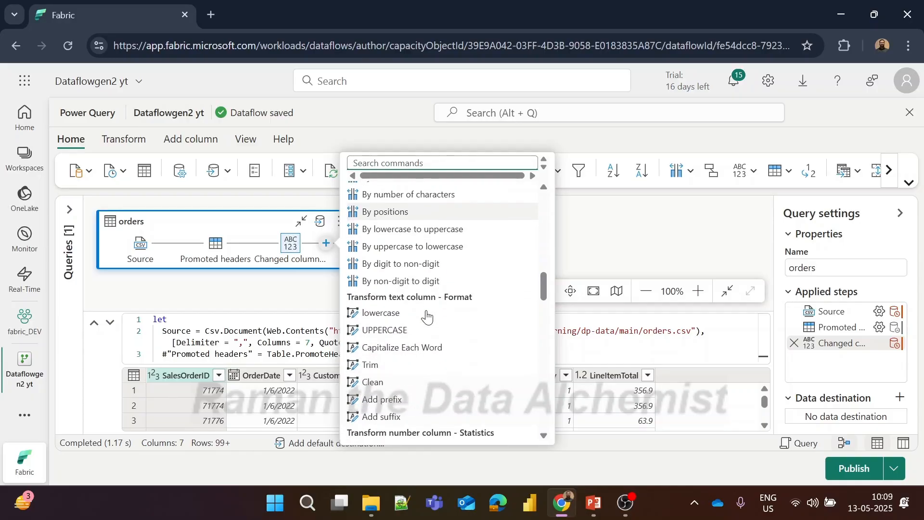
scroll(426, 317, "down", 1)
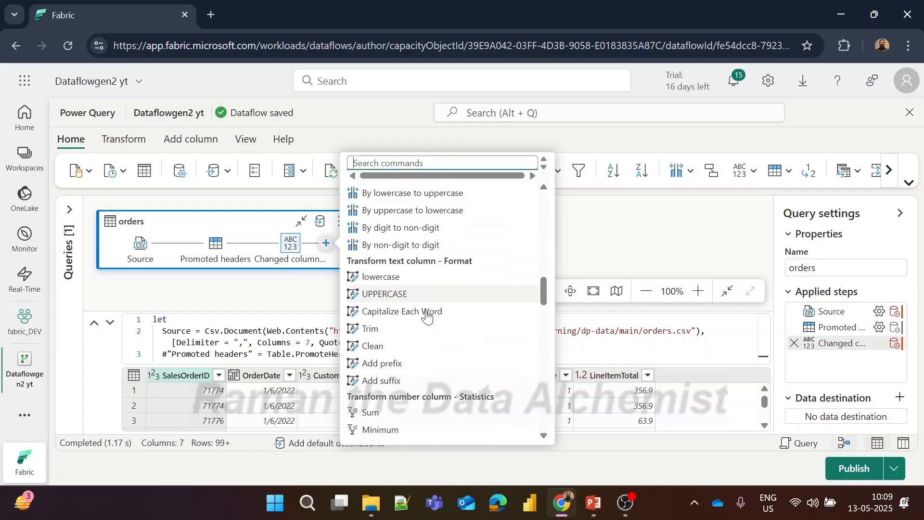
scroll(427, 316, "down", 1)
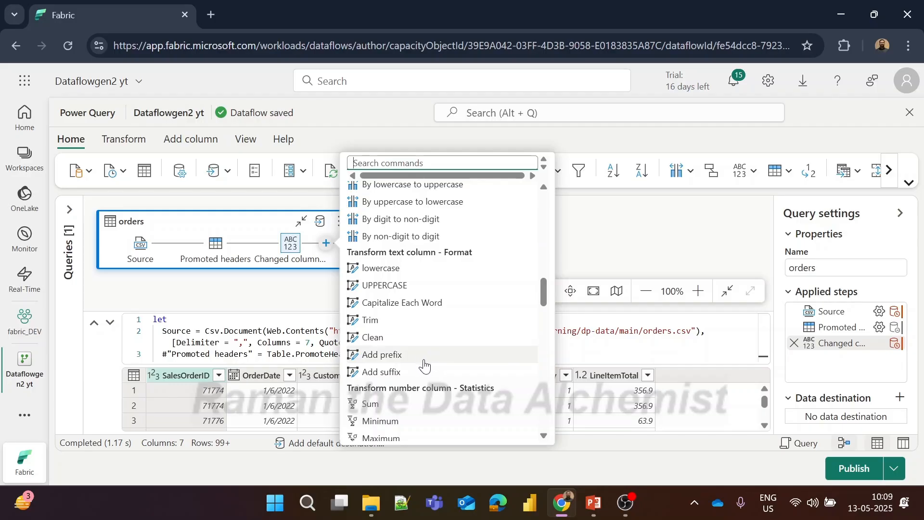
scroll(426, 366, "down", 3)
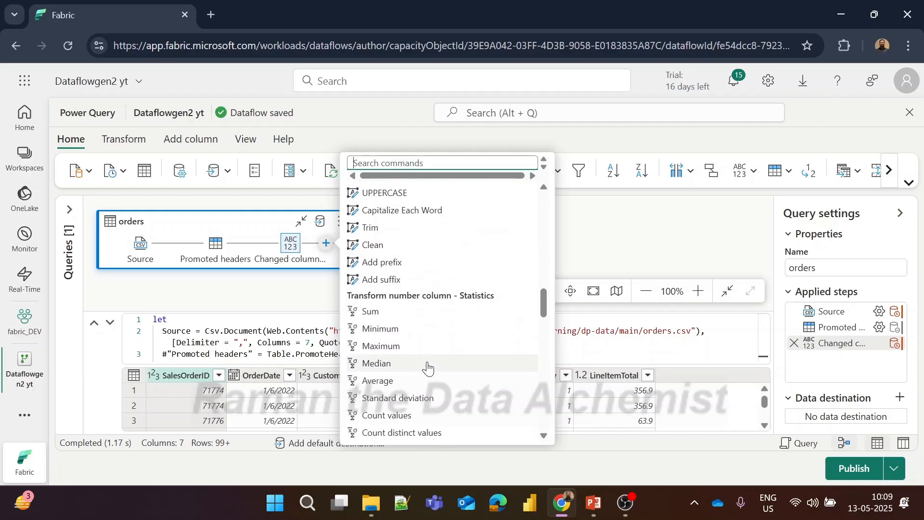
scroll(428, 368, "down", 2)
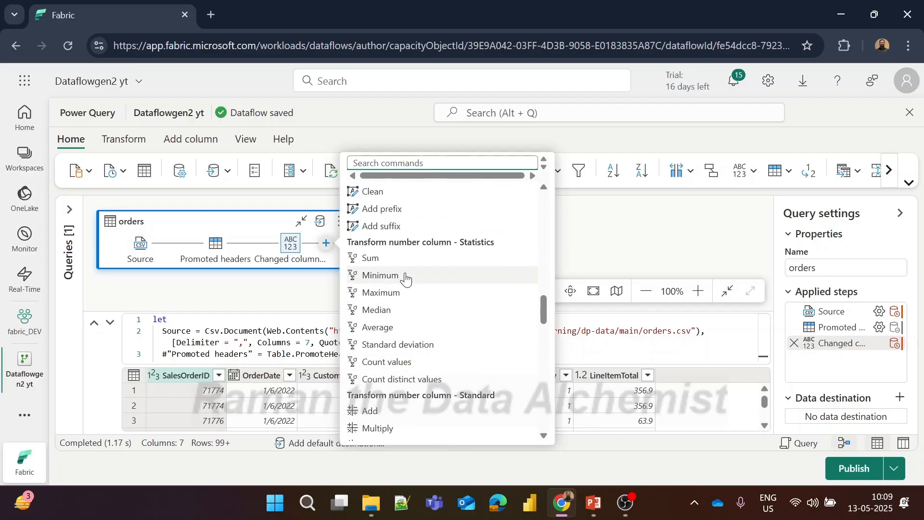
scroll(413, 323, "down", 3)
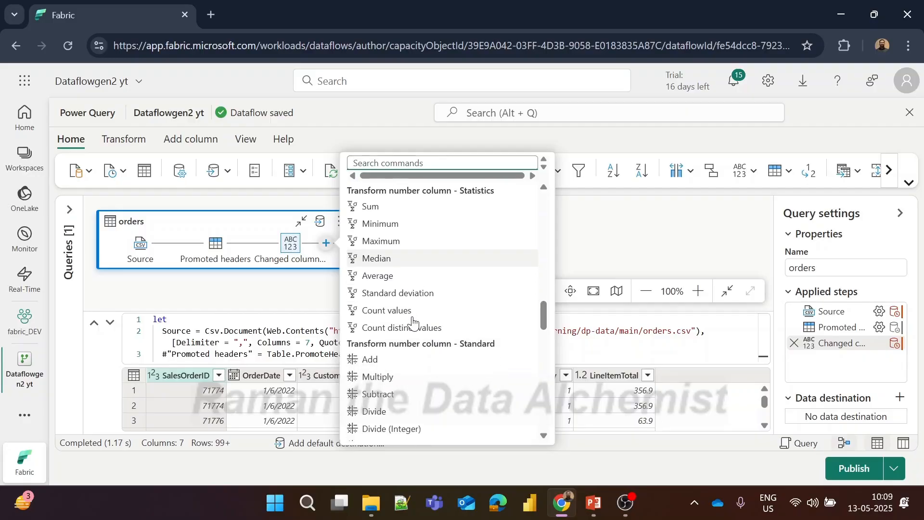
scroll(413, 322, "down", 1)
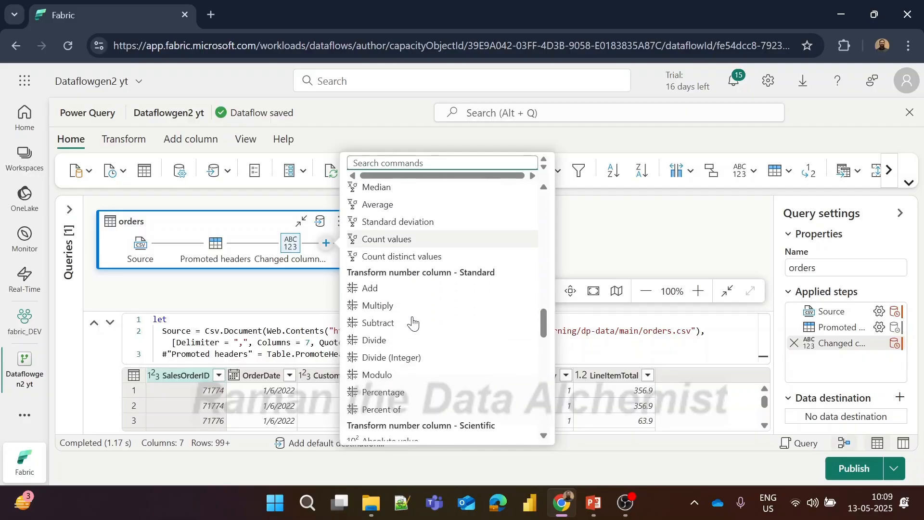
scroll(413, 322, "down", 1)
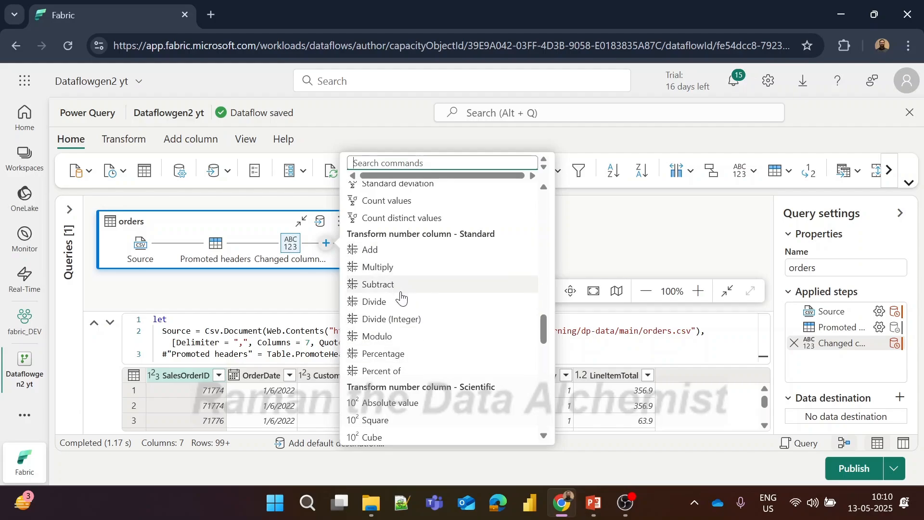
scroll(426, 347, "down", 2)
scroll(428, 350, "down", 3)
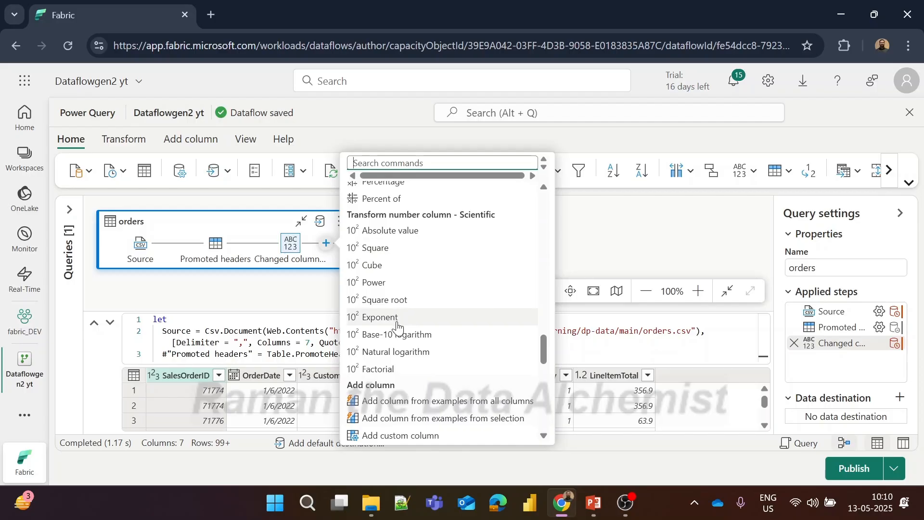
scroll(394, 323, "down", 10)
scroll(397, 334, "down", 7)
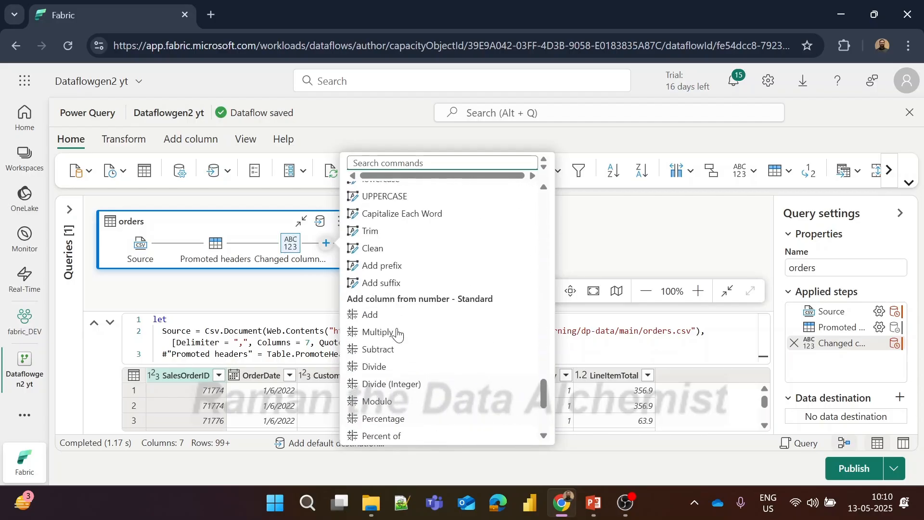
left_click(598, 236)
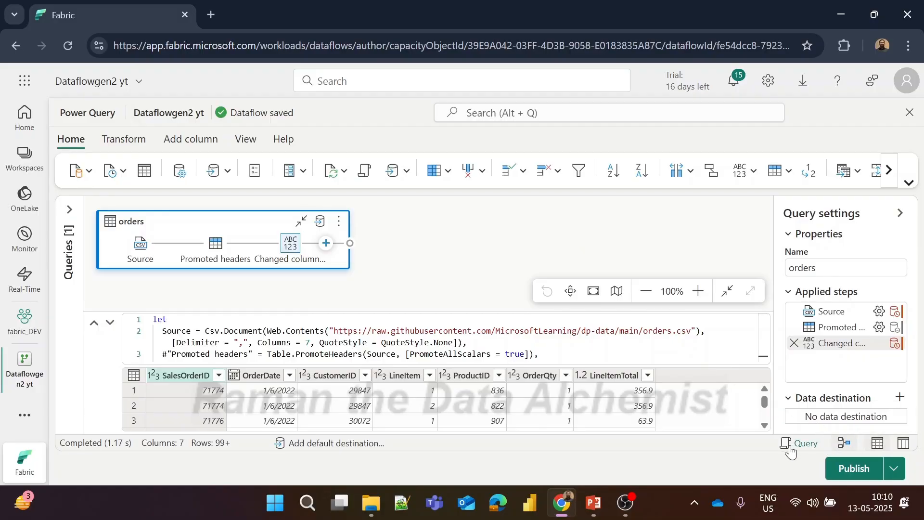
Hide the diagram view and inspect the orders columns in schema view, and return to the diagram view with the data preview.
left_click(846, 446)
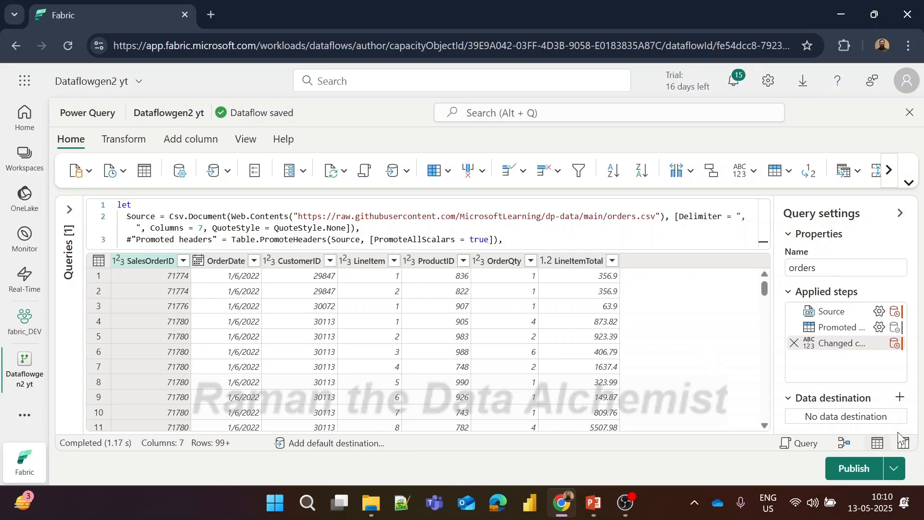
left_click(904, 445)
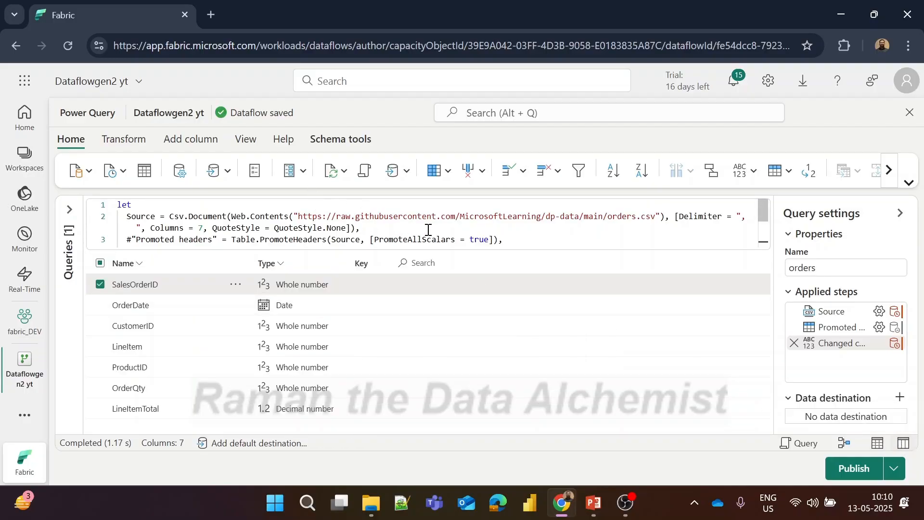
scroll(429, 230, "down", 3)
scroll(428, 229, "up", 3)
left_click(841, 443)
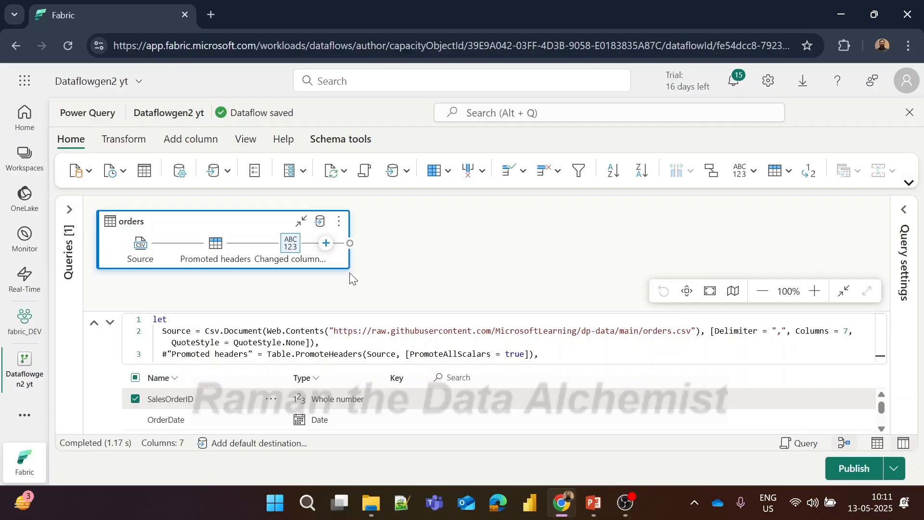
left_click(878, 443)
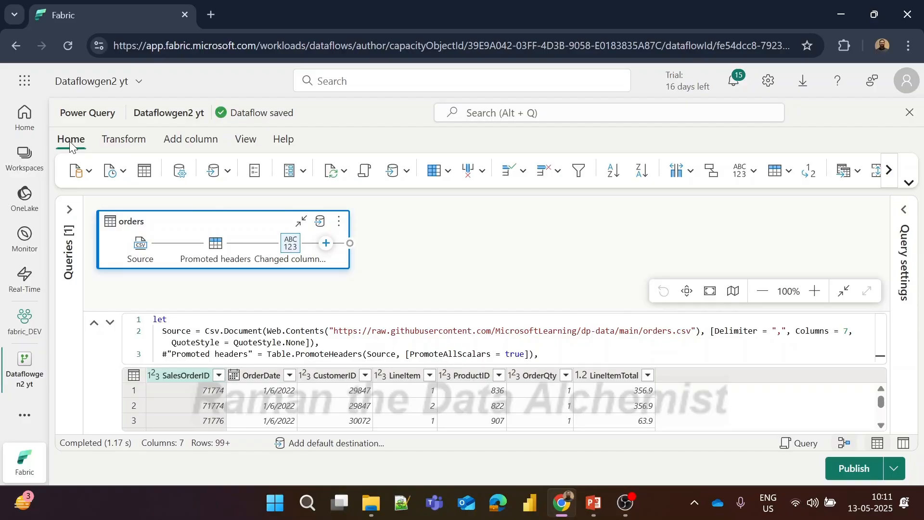
Show the query list, open the full data source chooser for a new source, and review its suggested and recent sources.
left_click(69, 209)
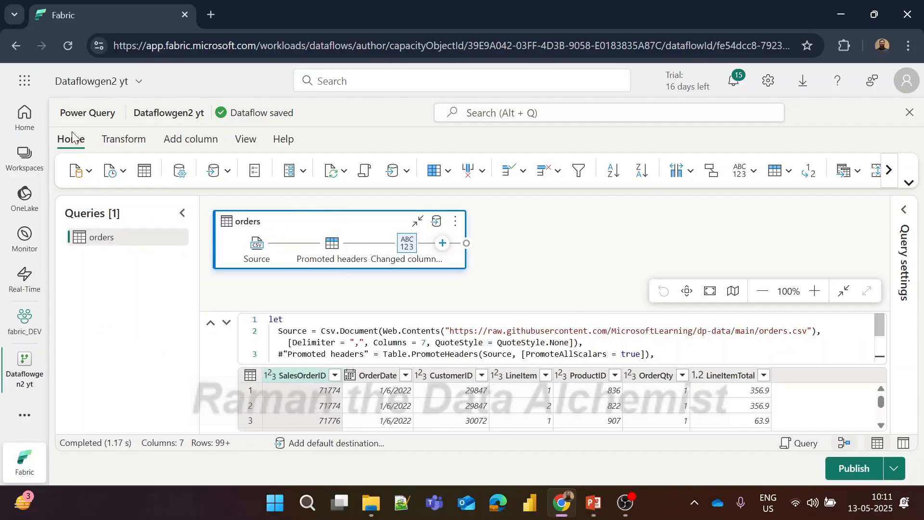
left_click(90, 172)
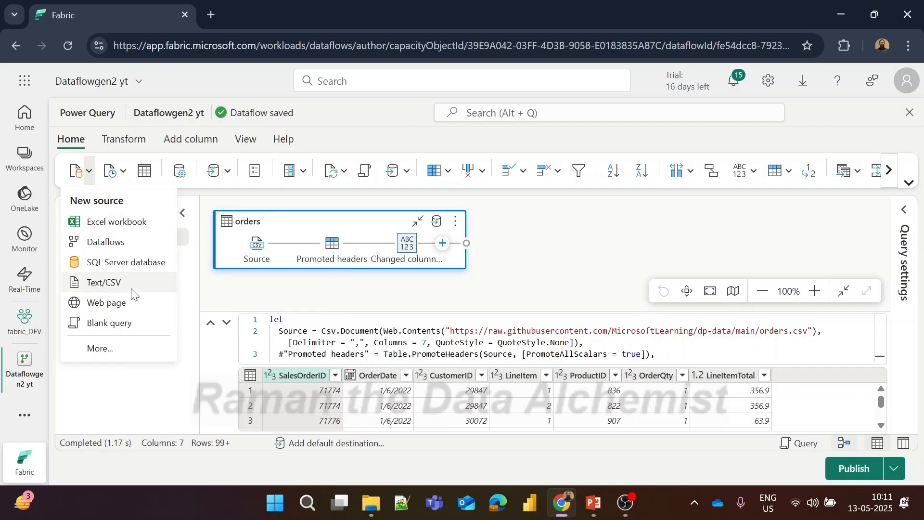
left_click(102, 350)
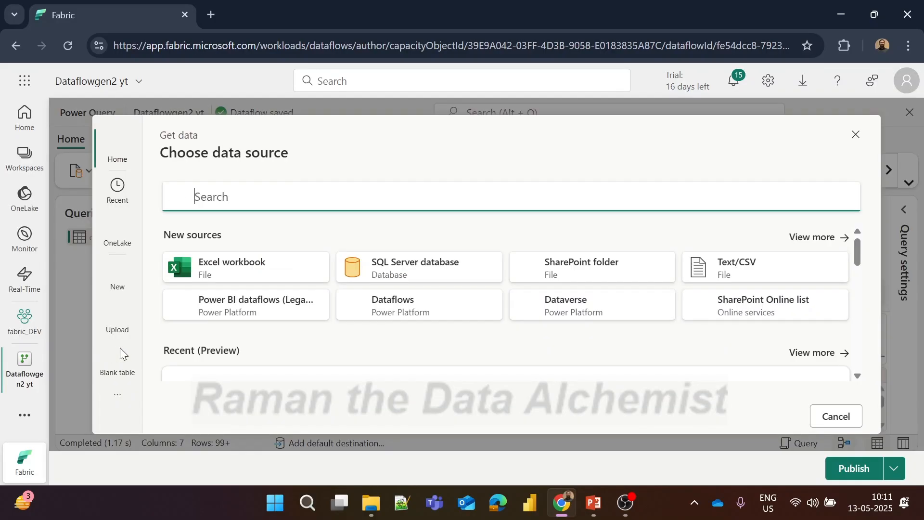
scroll(693, 307, "down", 5)
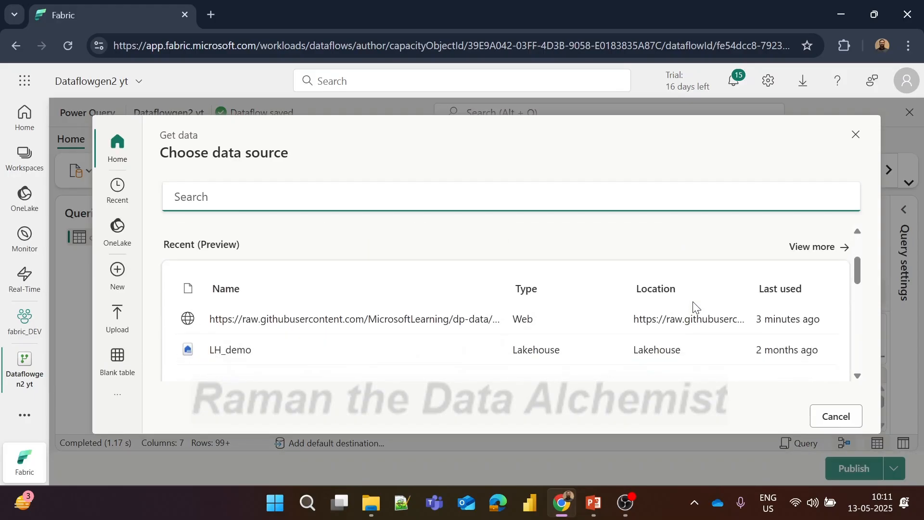
scroll(694, 307, "up", 3)
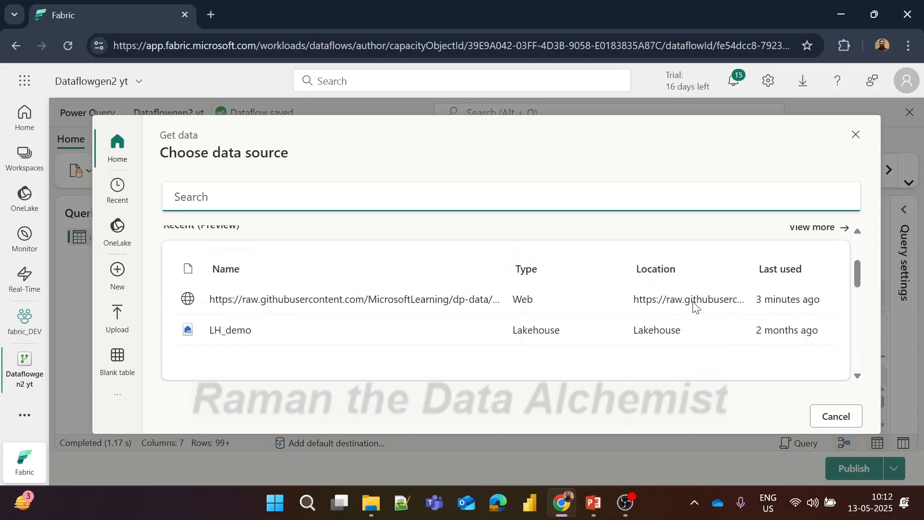
scroll(602, 298, "up", 2)
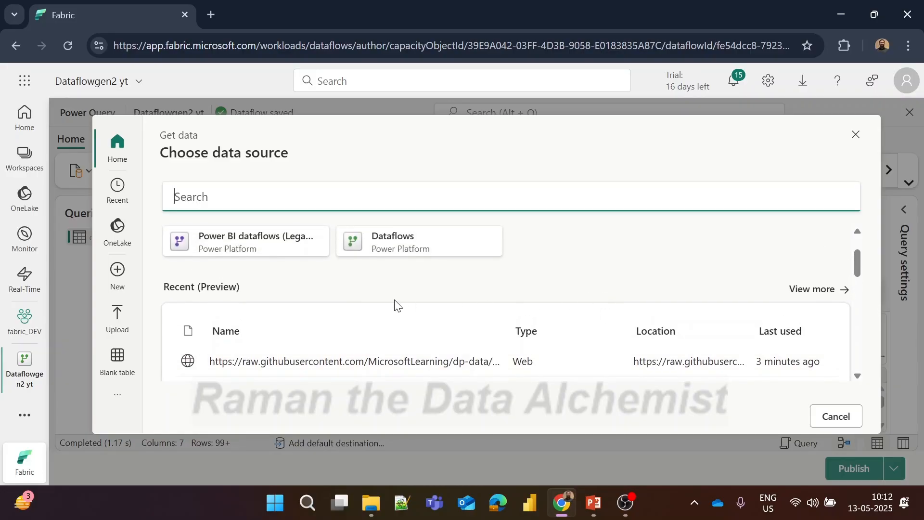
scroll(448, 316, "down", 1)
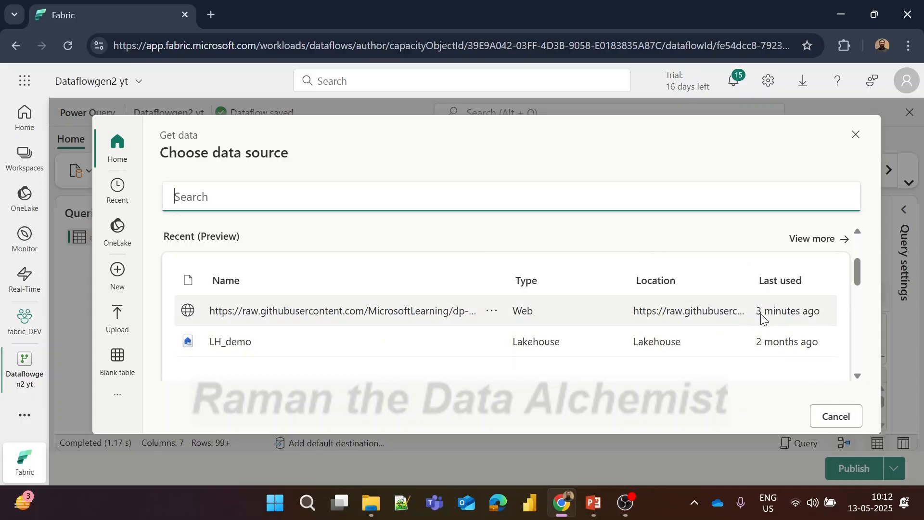
scroll(643, 313, "up", 2)
scroll(643, 314, "up", 1)
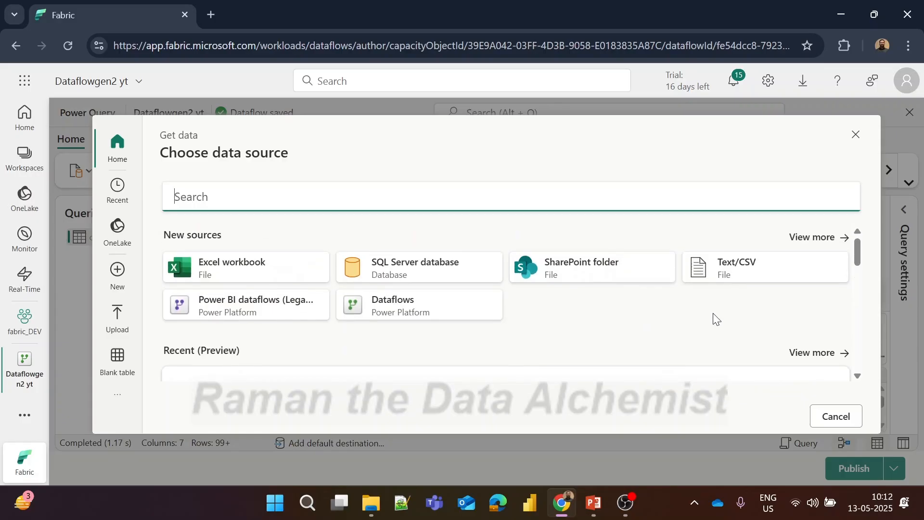
Browse the complete catalogue of new source connectors across all categories, and close it without choosing one.
left_click(805, 235)
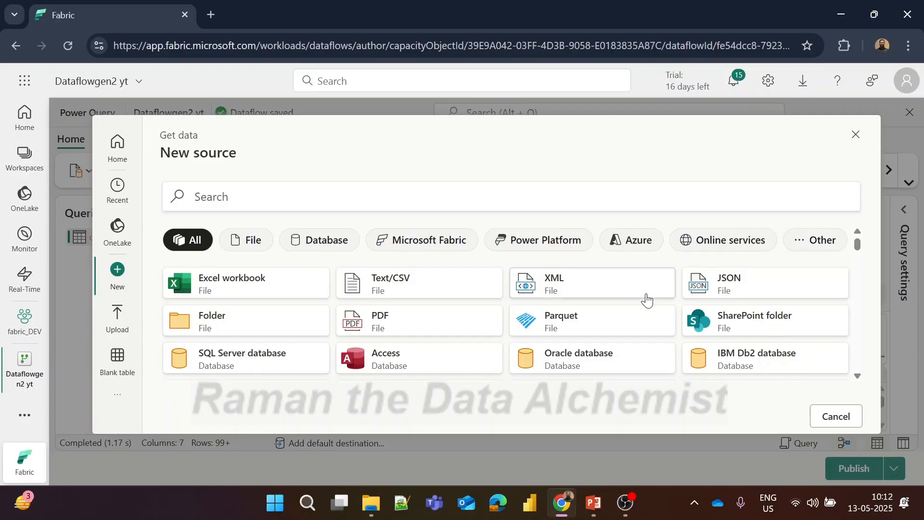
scroll(646, 300, "down", 12)
scroll(646, 300, "down", 15)
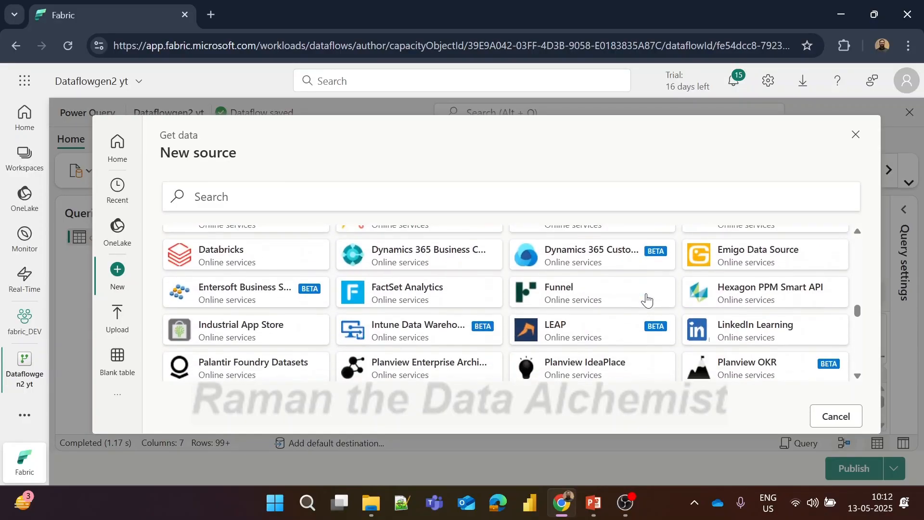
scroll(646, 300, "up", 5)
scroll(647, 300, "up", 8)
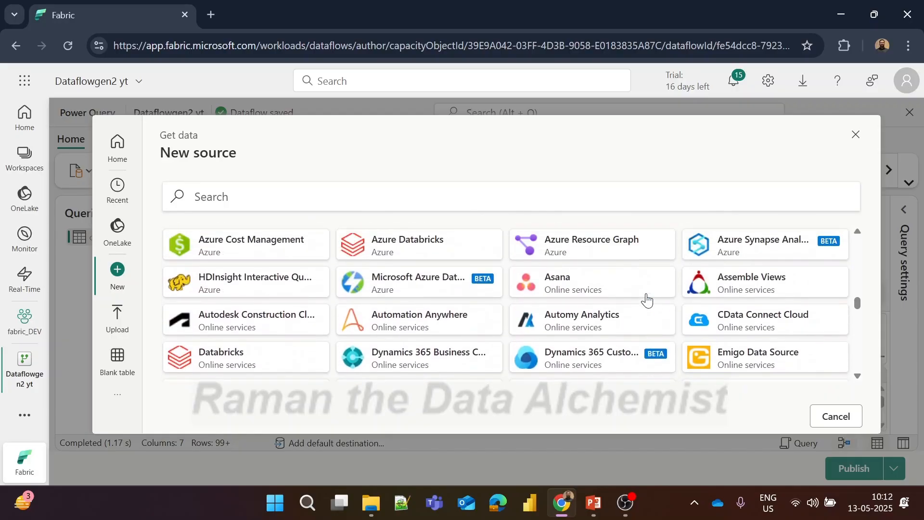
left_click(832, 417)
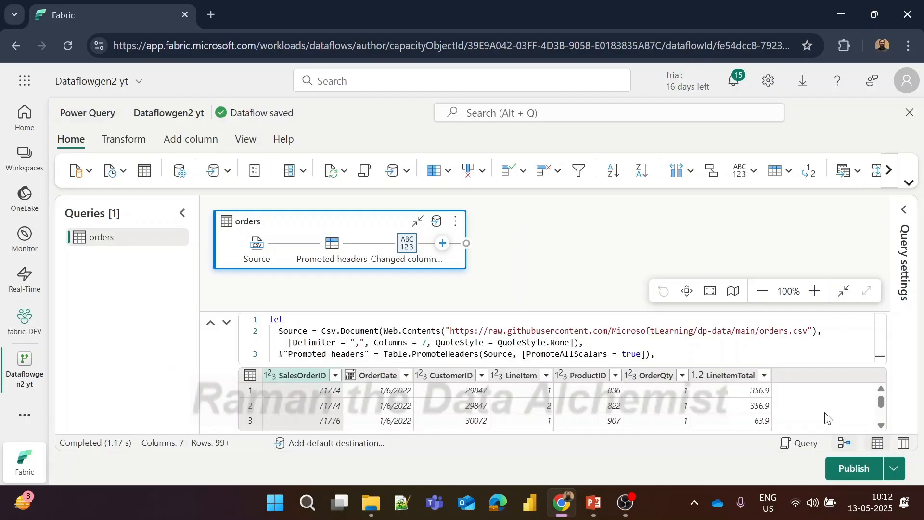
Check the recent sources and the manual table creation dialog, and cancel without creating a table.
left_click(124, 172)
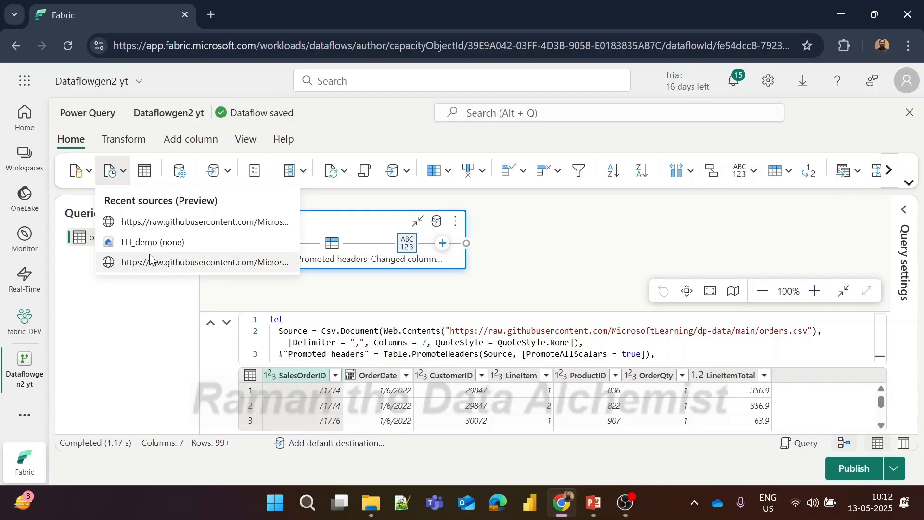
left_click(145, 171)
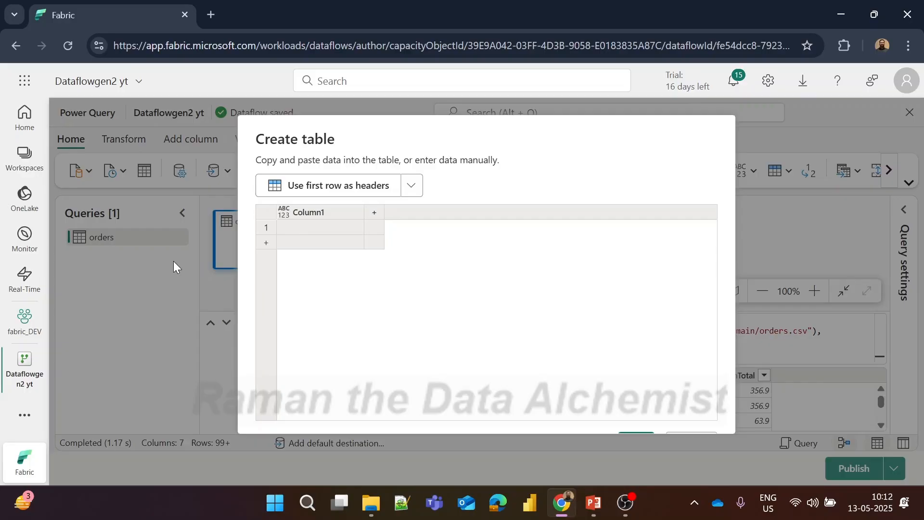
left_click(689, 439)
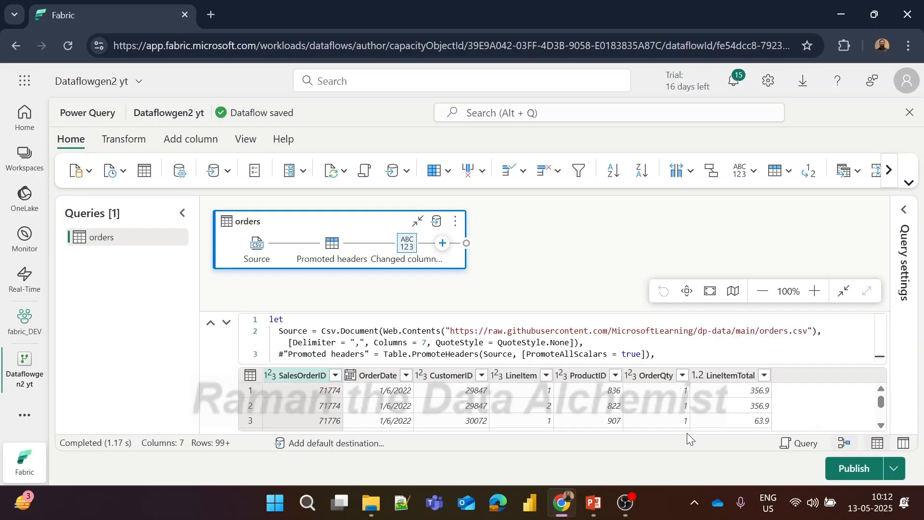
Review the current project's data connections in Manage connections, and close the dialog.
left_click(182, 170)
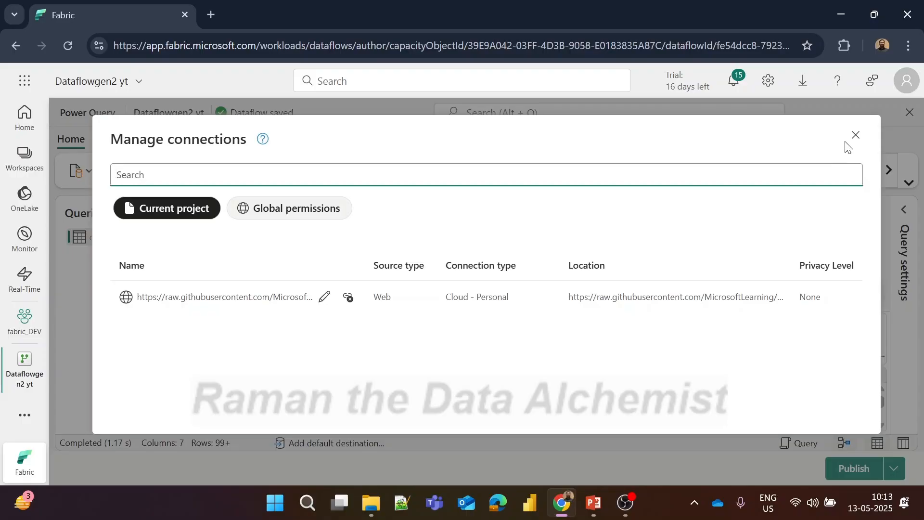
left_click(856, 136)
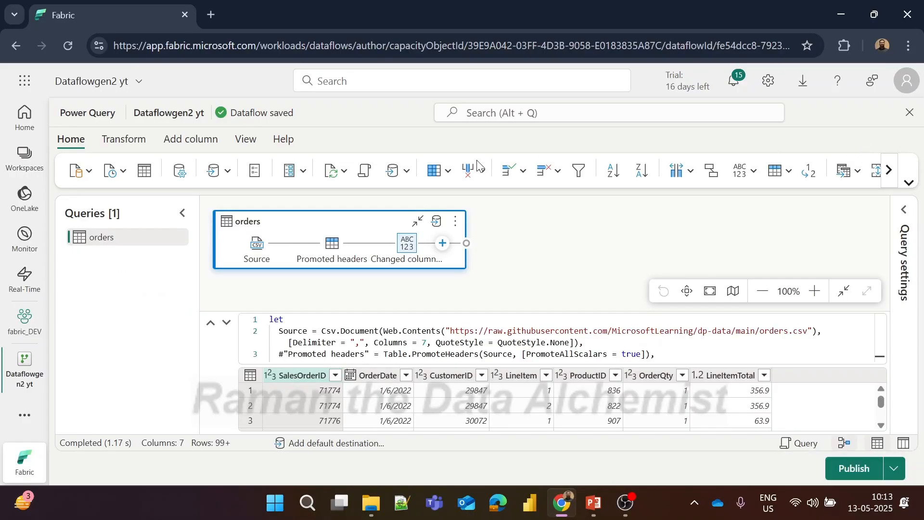
Examine the destinations that can be added as the dataflow's default destination, including the full new destination list, and close without choosing one.
left_click(228, 172)
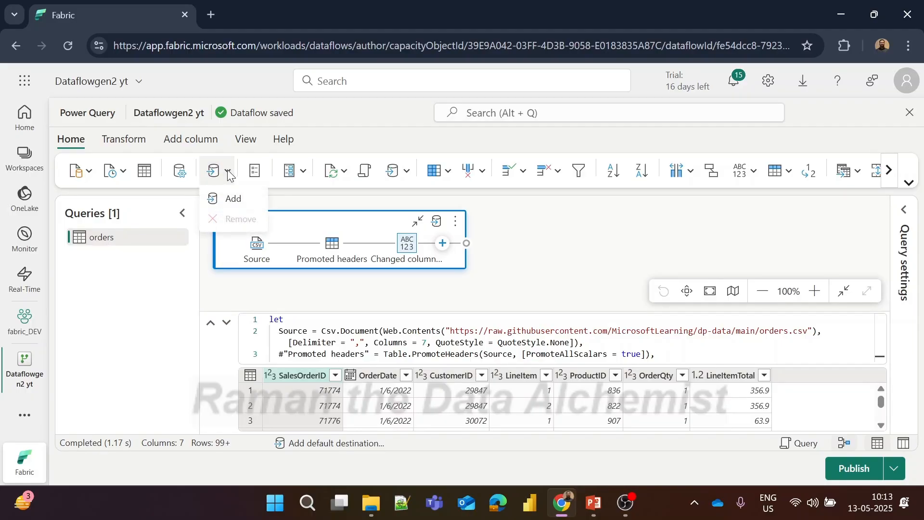
left_click(235, 198)
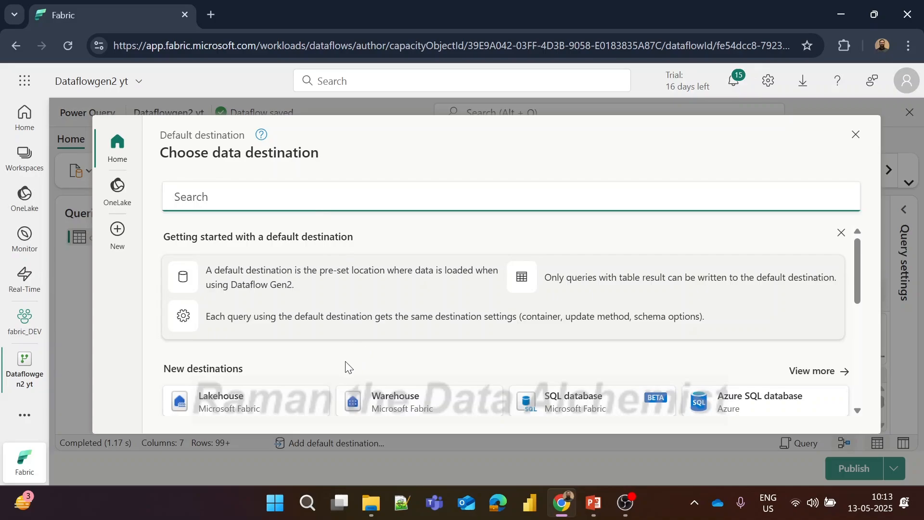
scroll(349, 368, "down", 3)
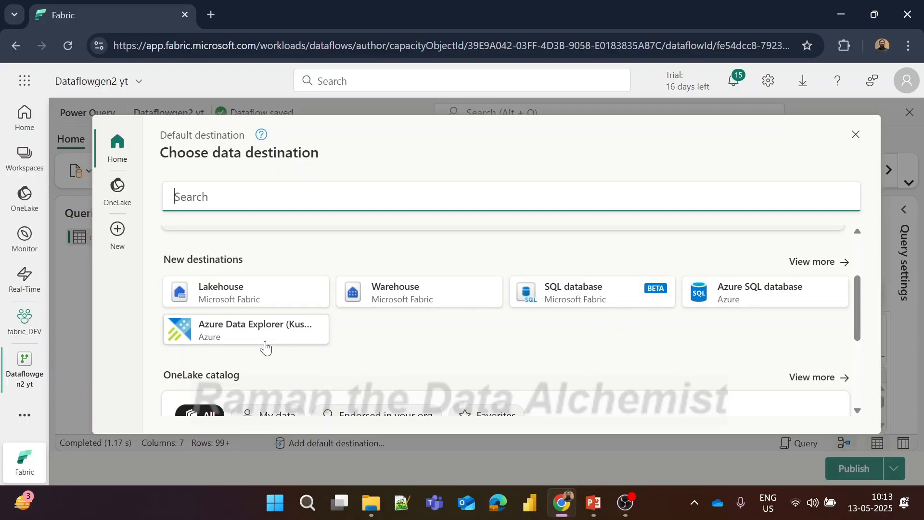
scroll(440, 347, "down", 2)
scroll(440, 346, "up", 2)
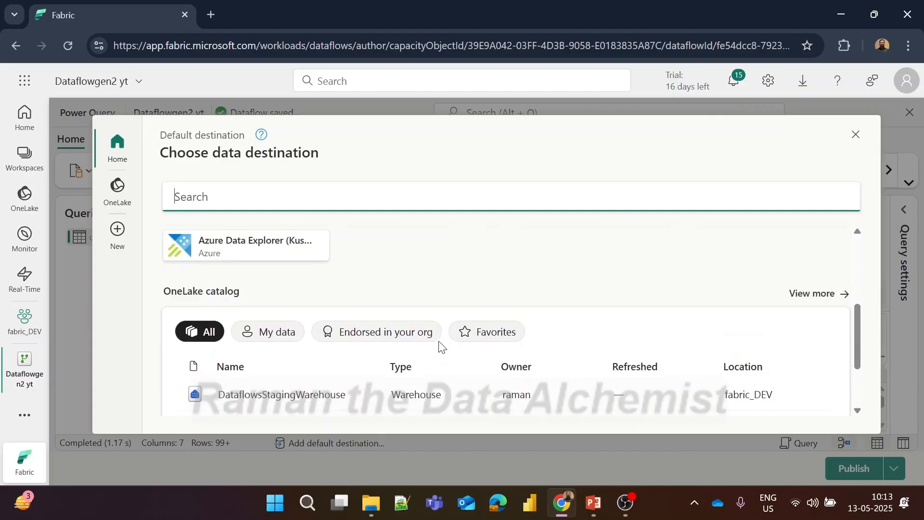
left_click(815, 260)
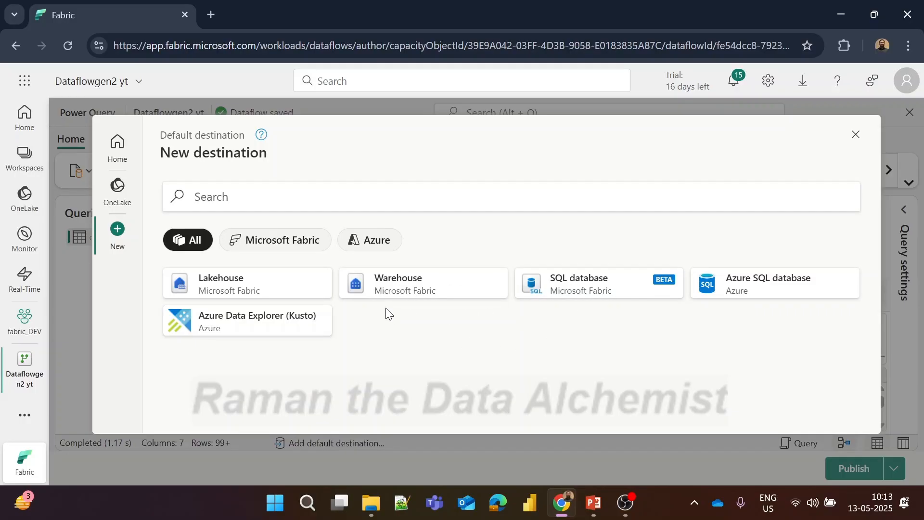
left_click(857, 130)
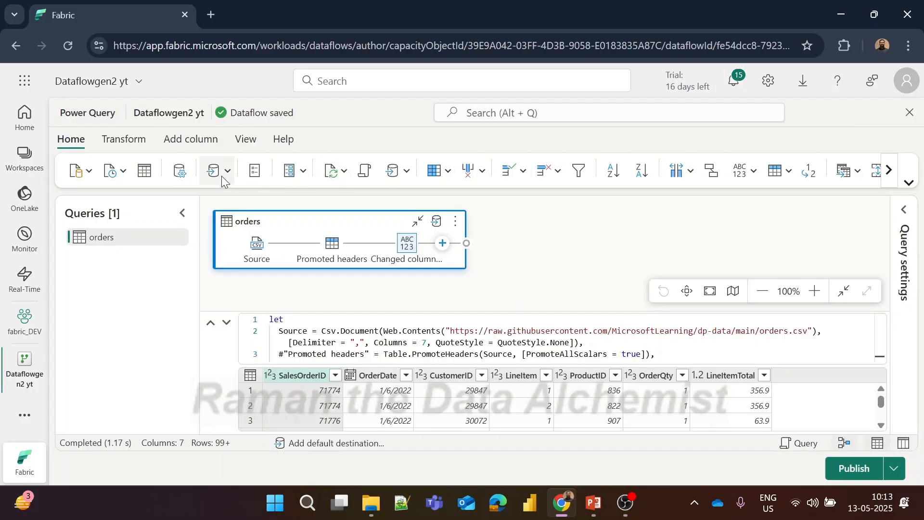
Inspect the global General options and the dataflow's Data load options, and cancel without changing anything.
left_click(255, 171)
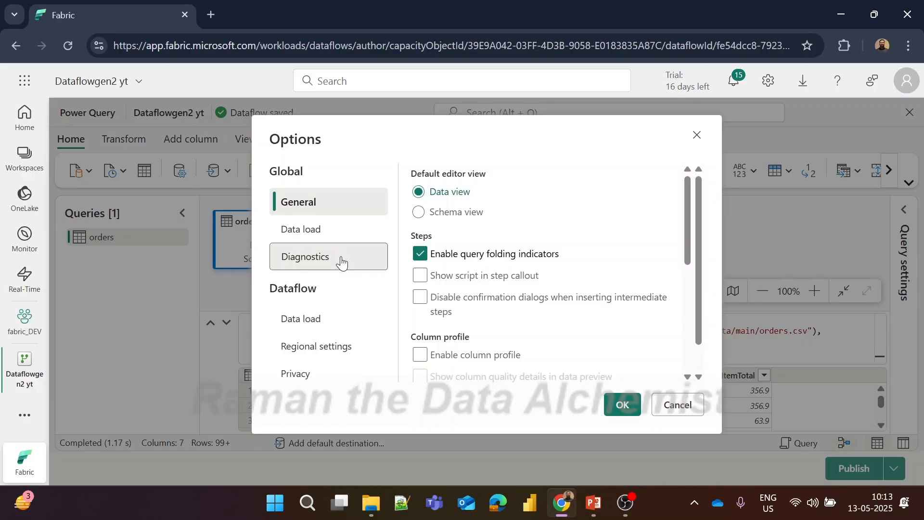
scroll(341, 262, "down", 1)
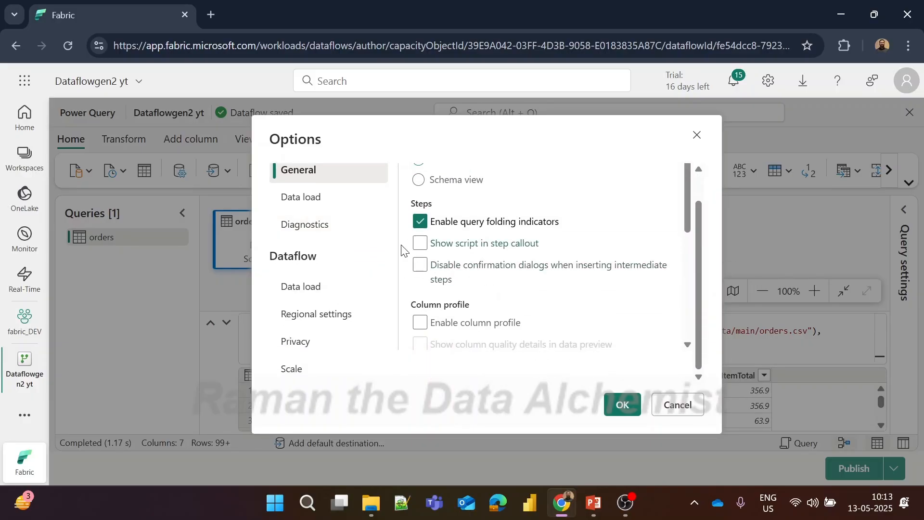
scroll(400, 251, "up", 1)
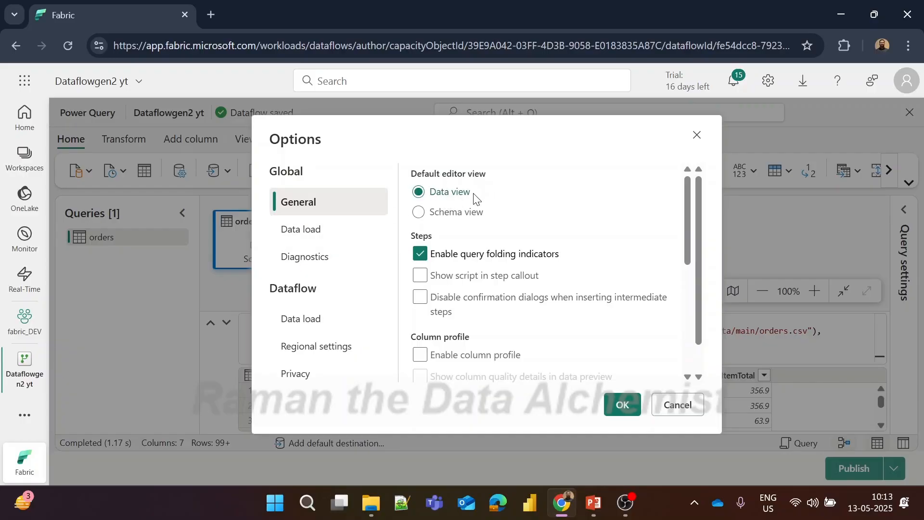
scroll(509, 227, "down", 2)
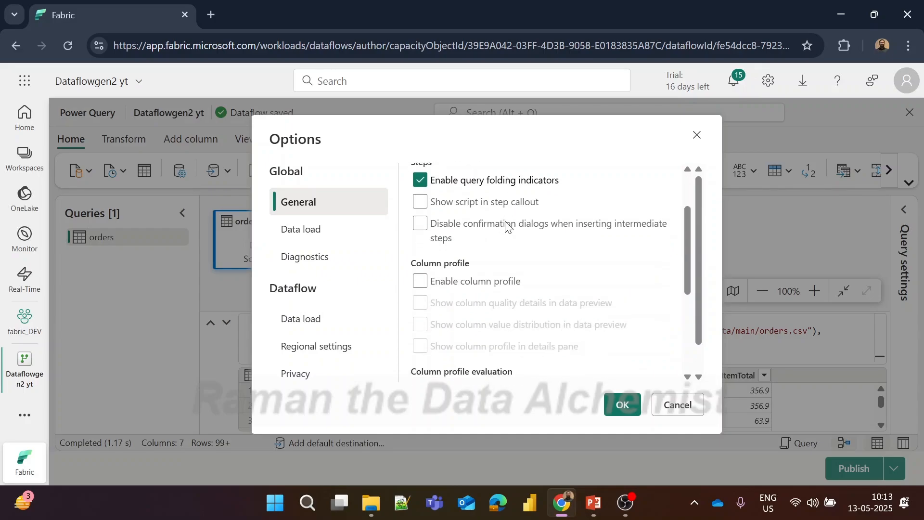
left_click(301, 319)
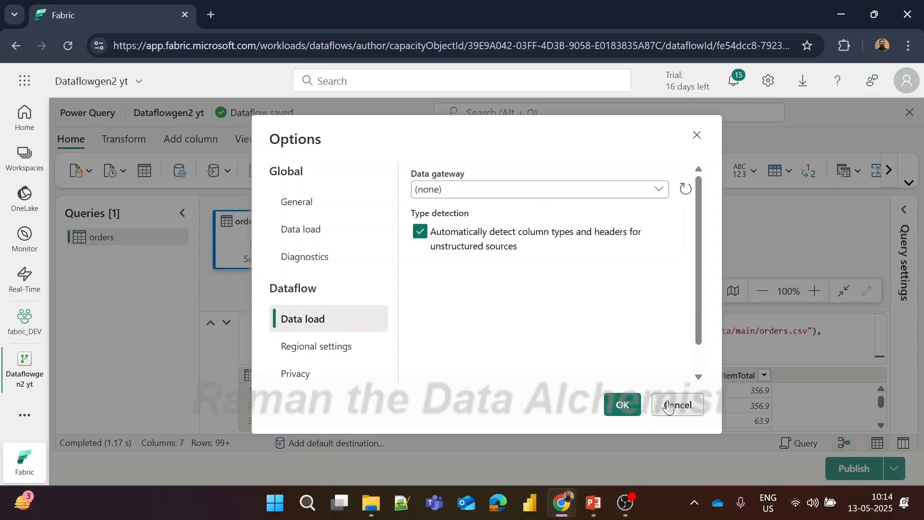
left_click(665, 407)
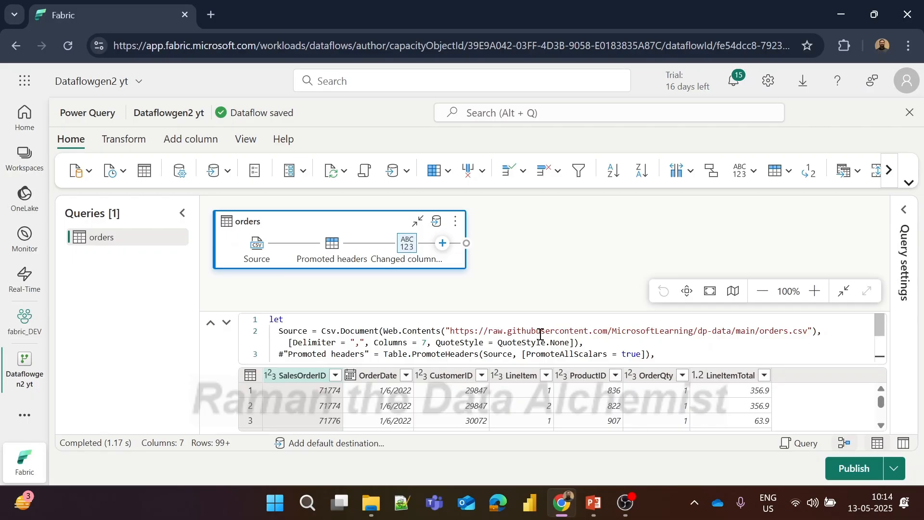
Check the available parameter commands without using one, and refresh the preview of the orders query.
left_click(302, 178)
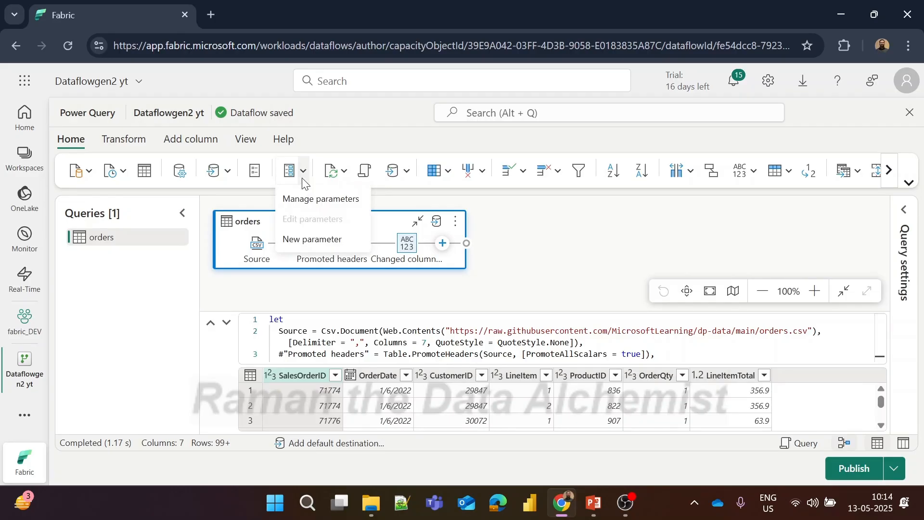
left_click(520, 222)
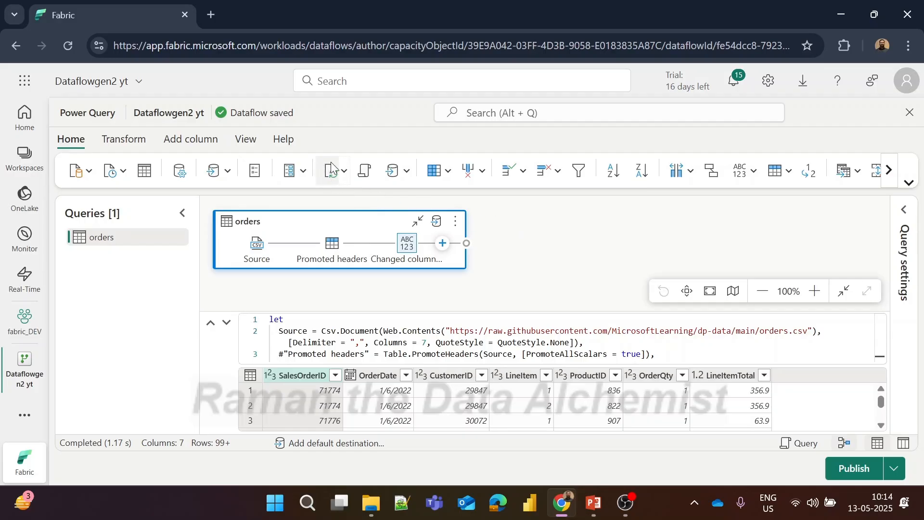
left_click(345, 172)
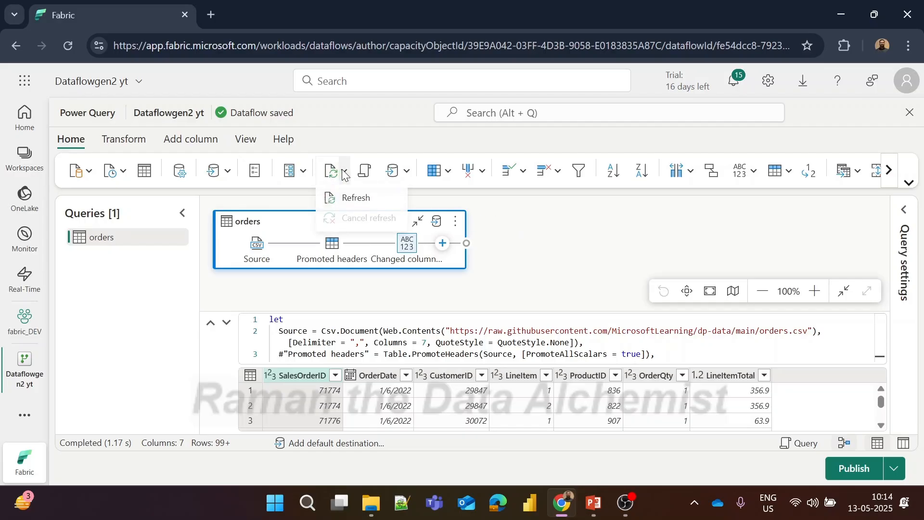
left_click(371, 202)
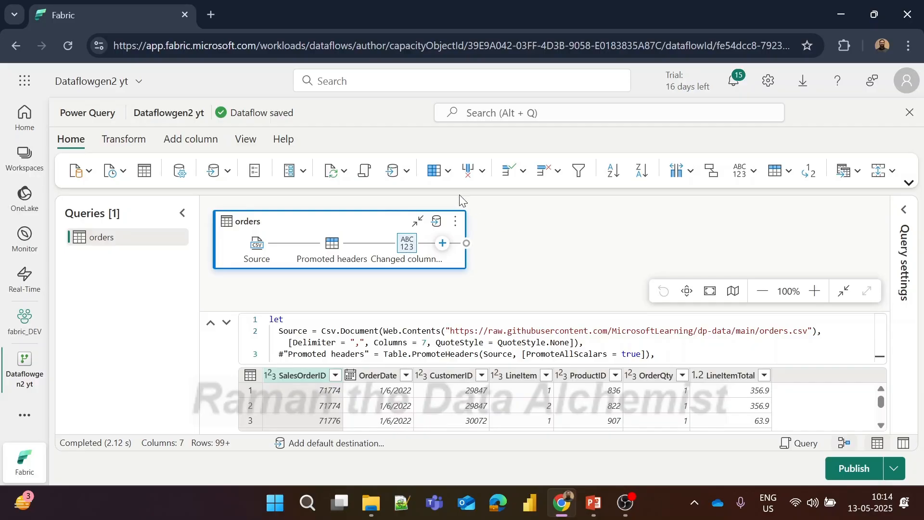
Check which data destinations are available for the orders query, and close the list without choosing one.
left_click(407, 172)
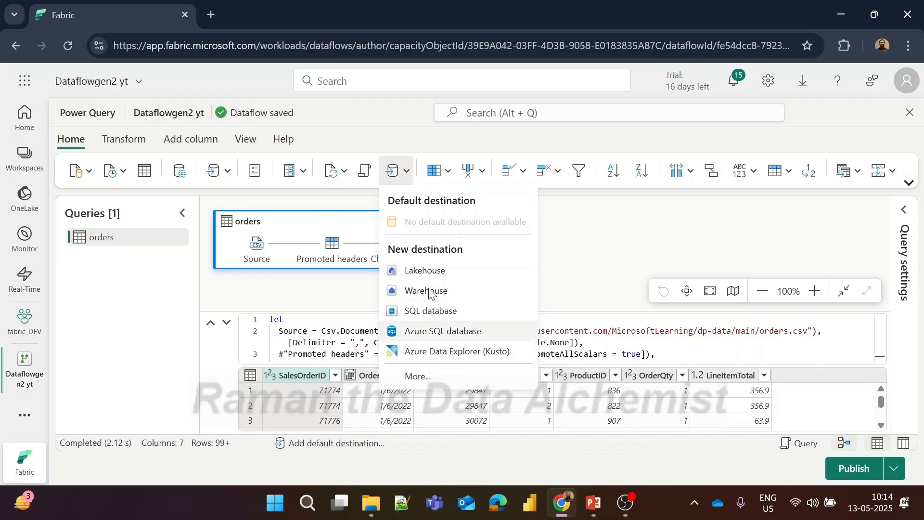
left_click(602, 287)
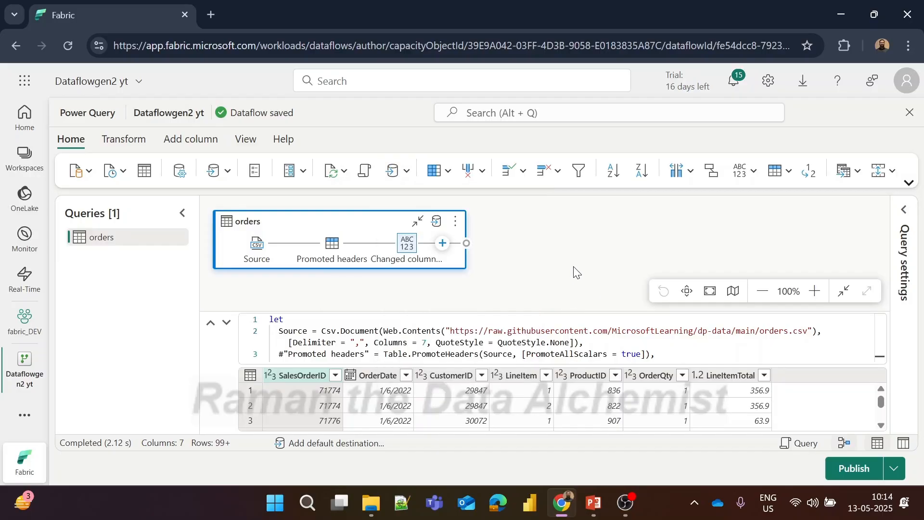
Review the available commands for removing columns, keeping rows, removing rows and splitting columns, without applying any.
left_click(483, 171)
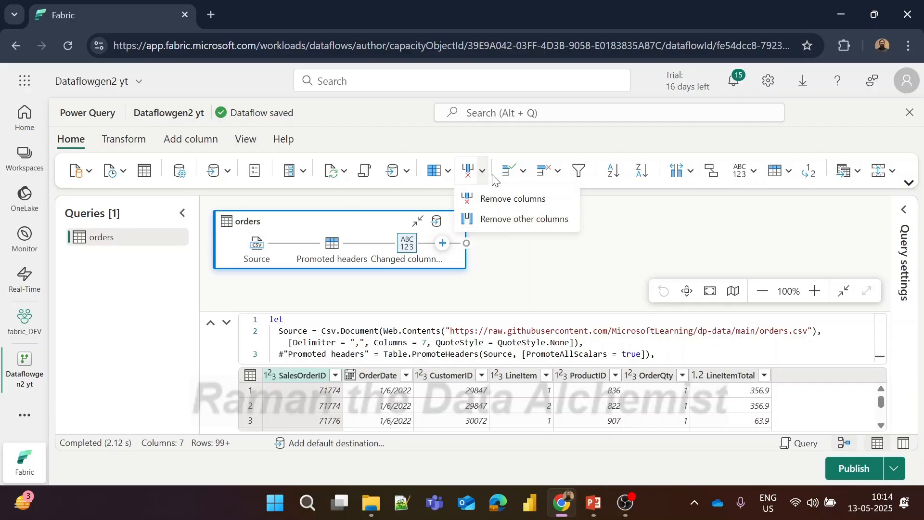
left_click(525, 172)
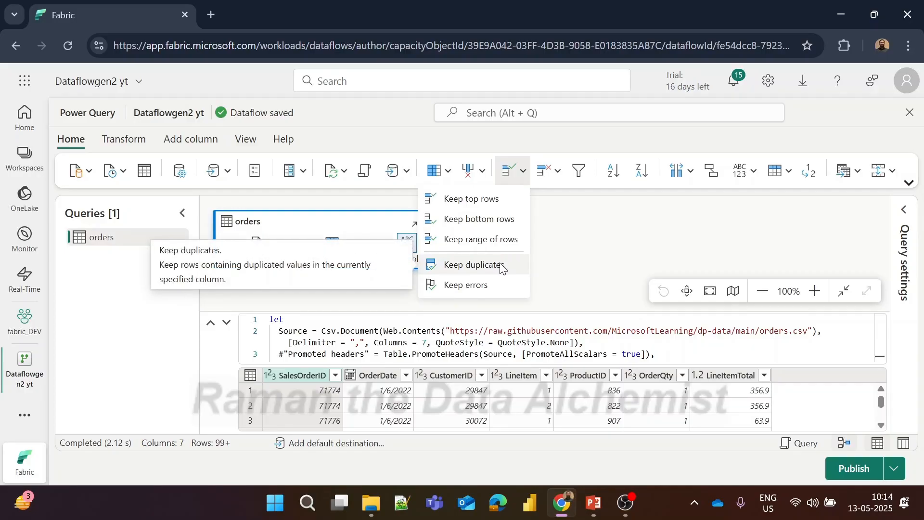
left_click(563, 170)
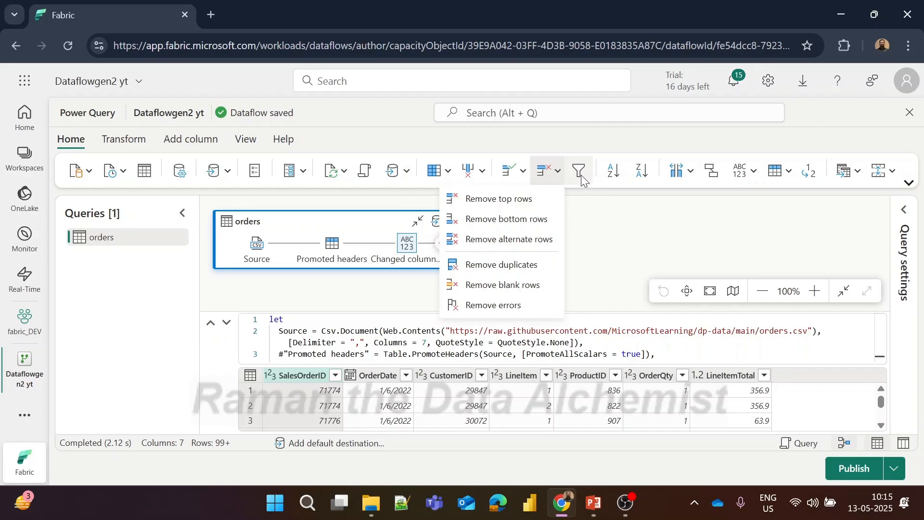
left_click(607, 204)
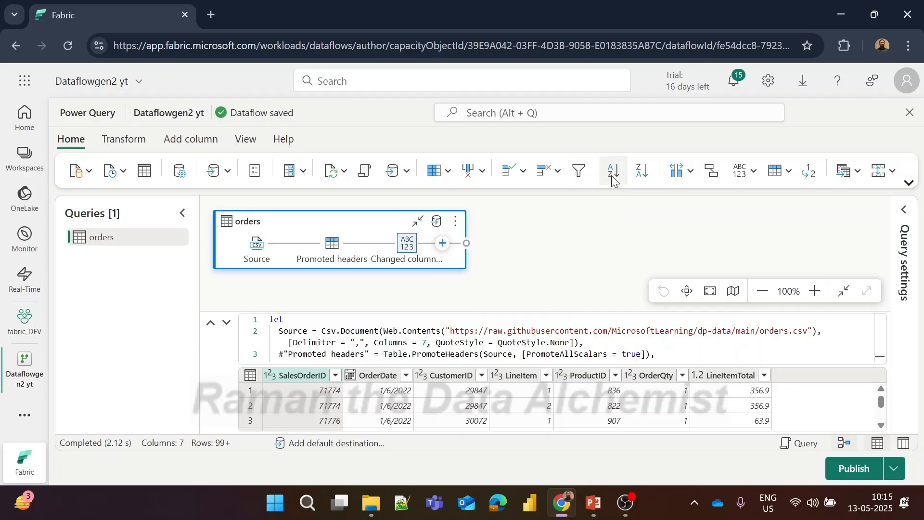
left_click(692, 173)
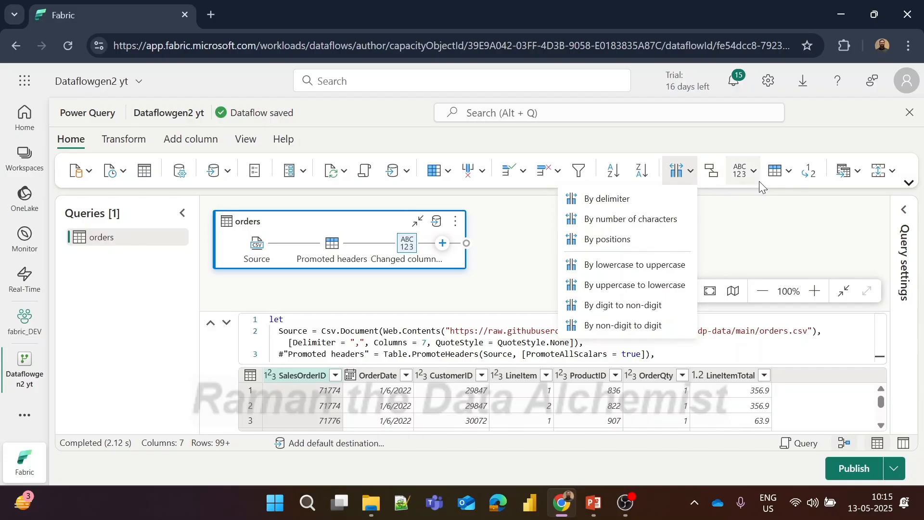
left_click(755, 218)
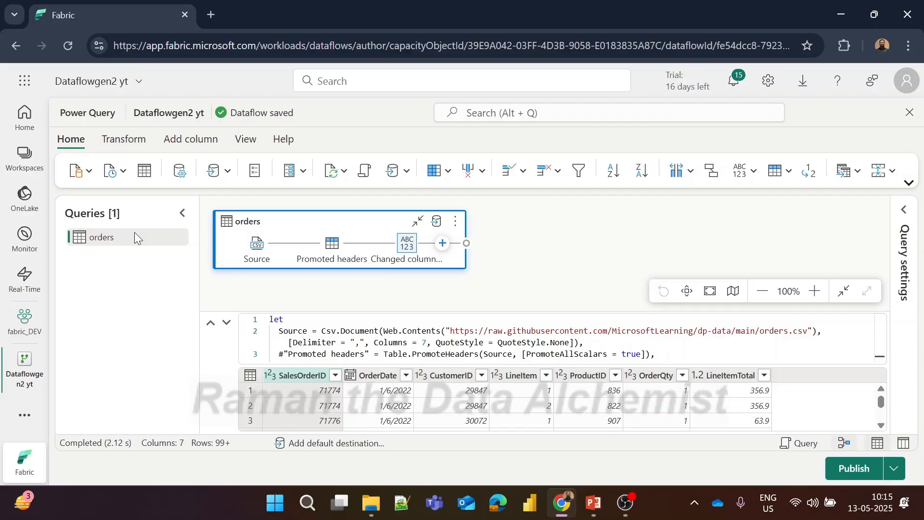
Review the commands available for the orders query without using one, and look through the rows of its data preview.
right_click(135, 234)
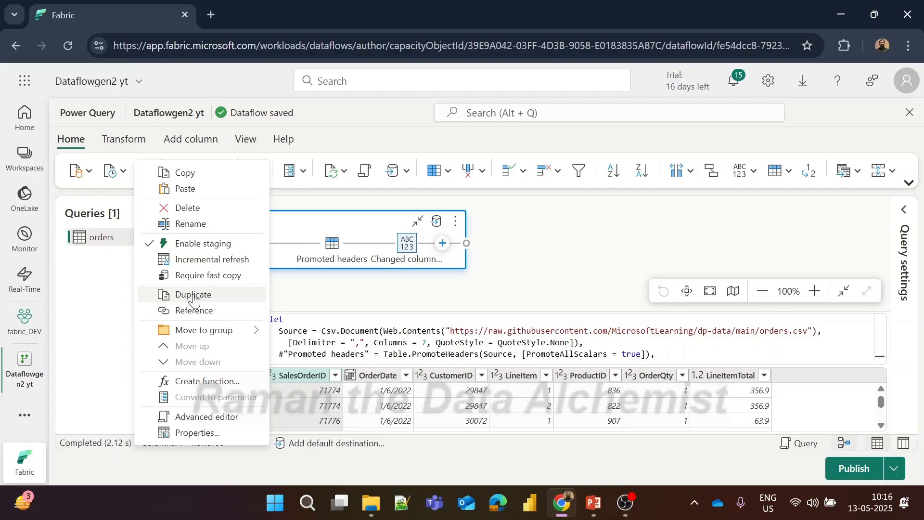
left_click(511, 279)
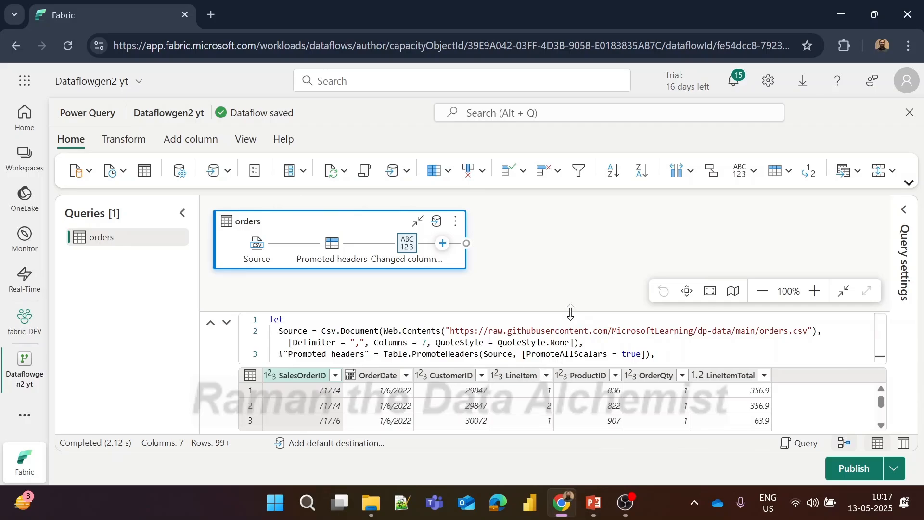
scroll(620, 415, "down", 2)
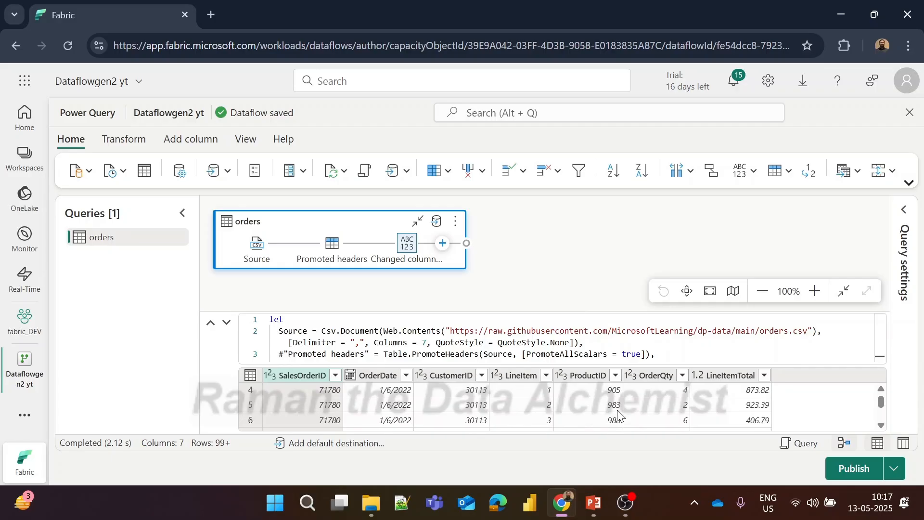
scroll(619, 415, "down", 8)
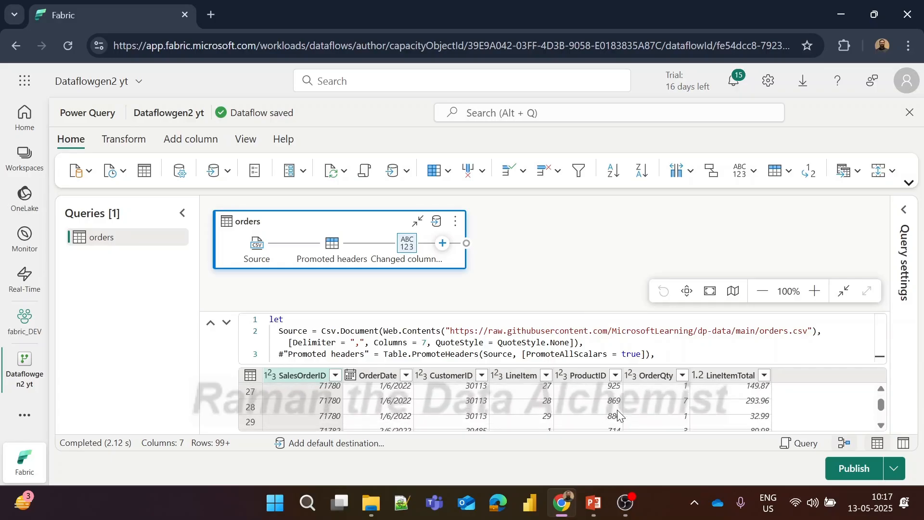
scroll(619, 415, "down", 5)
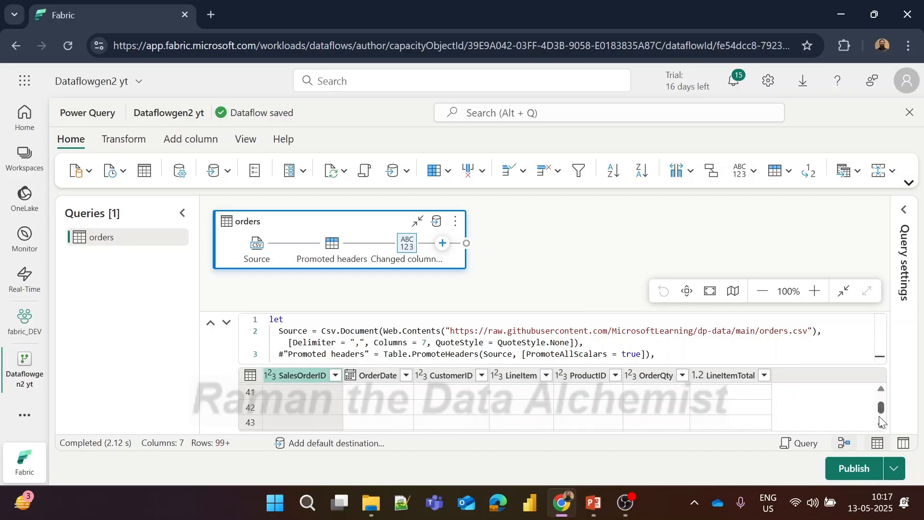
scroll(879, 416, "down", 15)
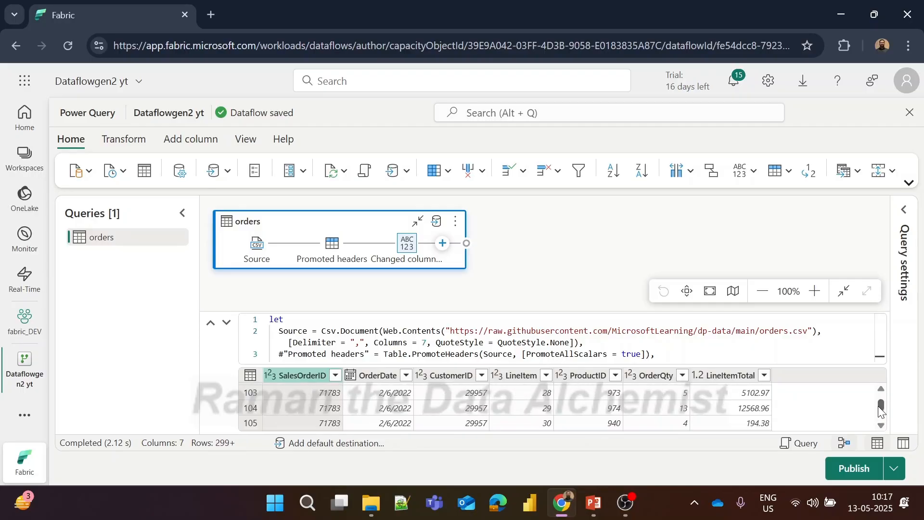
mouse_move(879, 405)
left_mouse_down()
mouse_move(880, 428)
mouse_move(883, 399)
left_mouse_up()
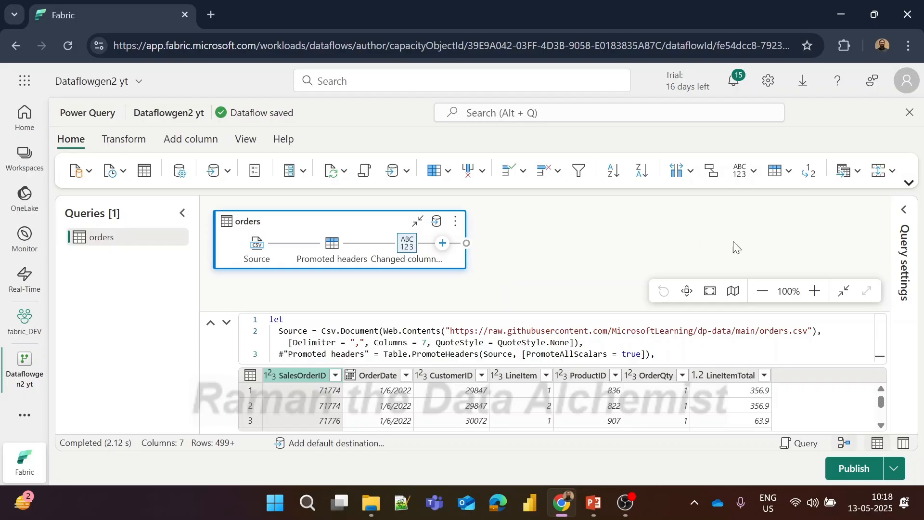
Show the orders query settings, and check the filter options of the OrderQty column without applying any.
left_click(902, 211)
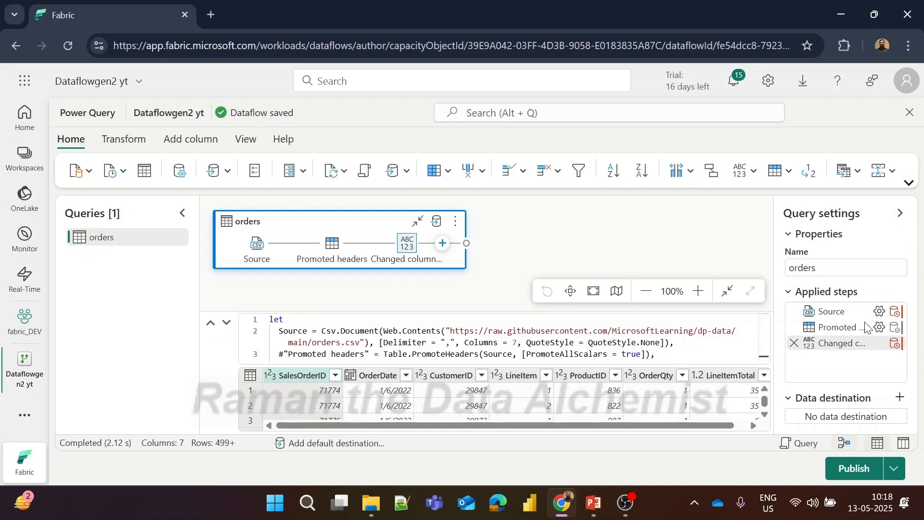
mouse_move(863, 346)
left_click(683, 376)
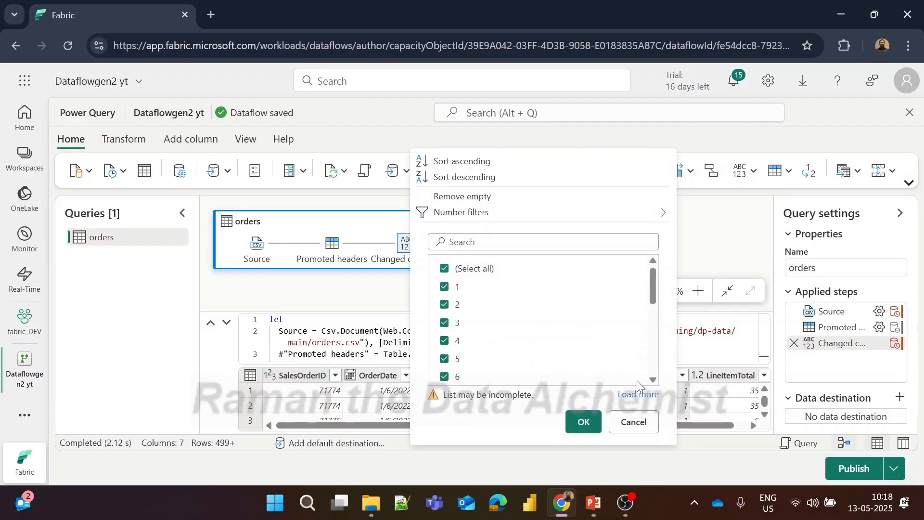
left_click(635, 420)
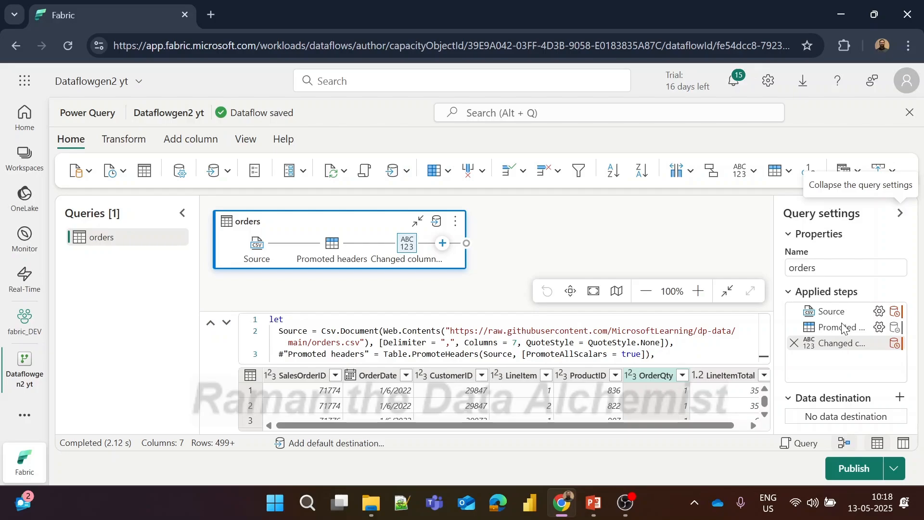
Inspect the header type options in the settings of the Promoted headers step, and cancel without changing them.
mouse_move(842, 326)
left_click(881, 328)
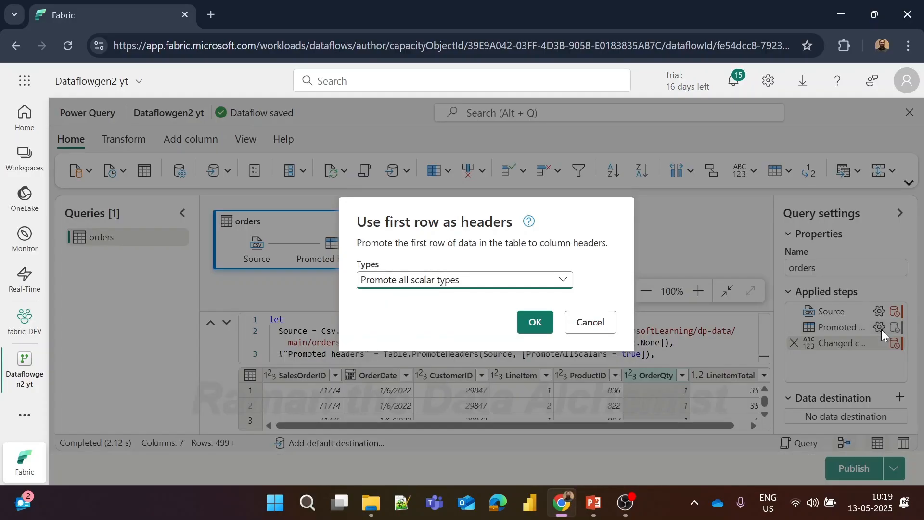
left_click(562, 284)
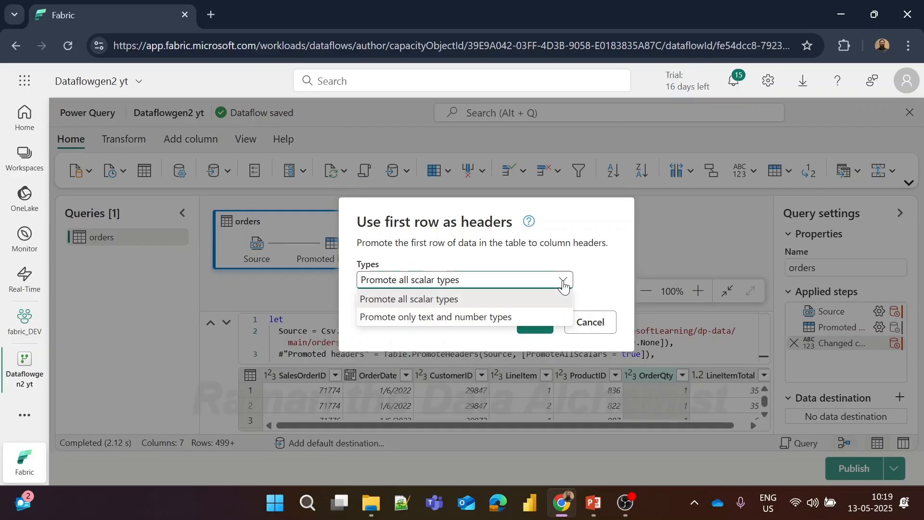
left_click(563, 283)
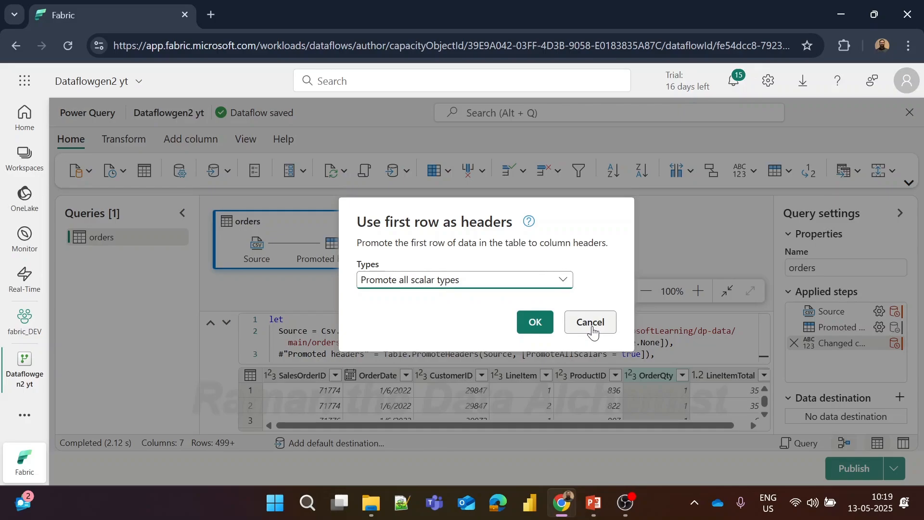
left_click(592, 331)
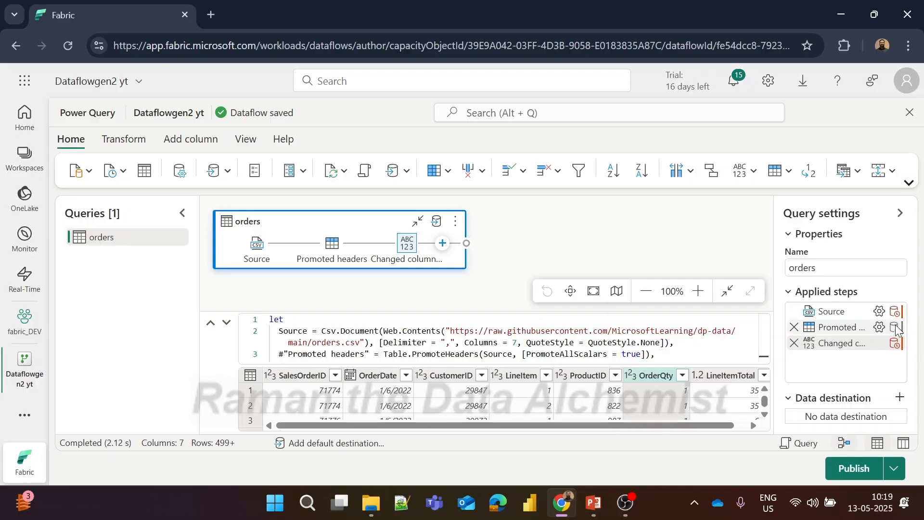
Check the query folding indicator of the Promoted headers step and preview its result, then cancel out of its settings.
mouse_move(897, 329)
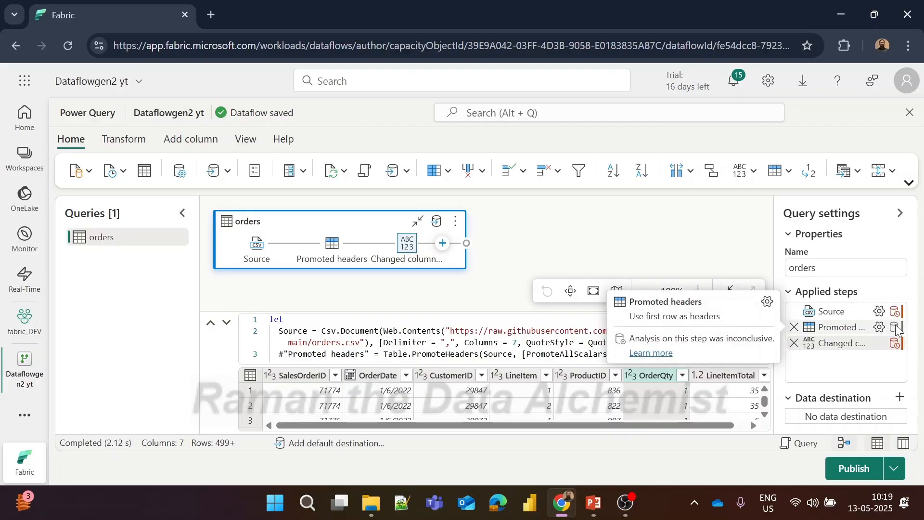
left_click(896, 332)
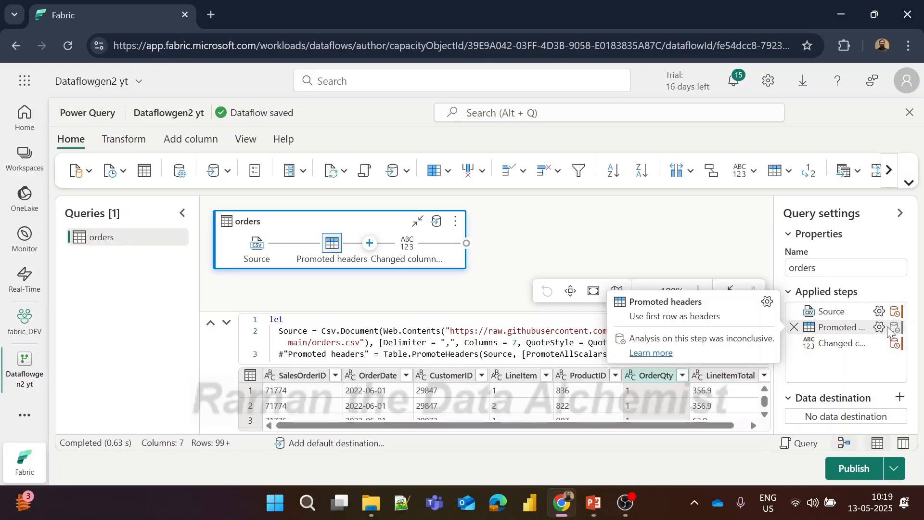
left_click(883, 328)
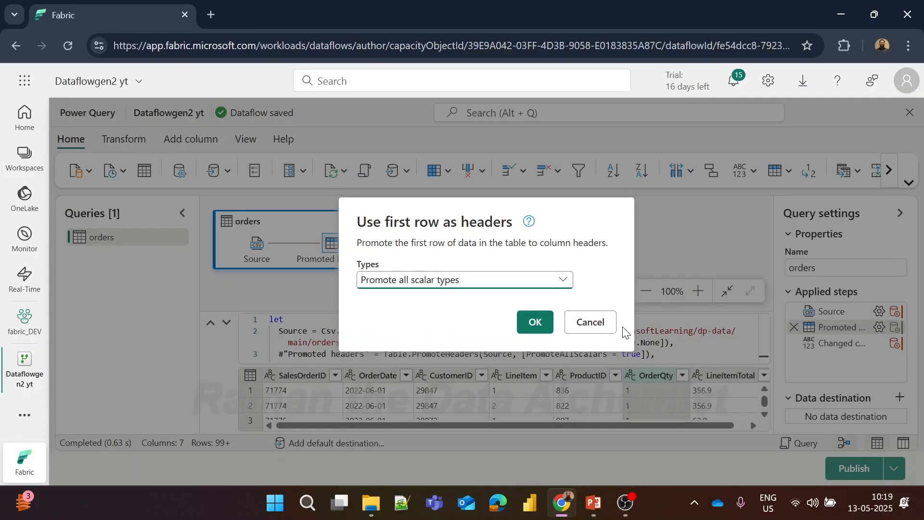
left_click(590, 322)
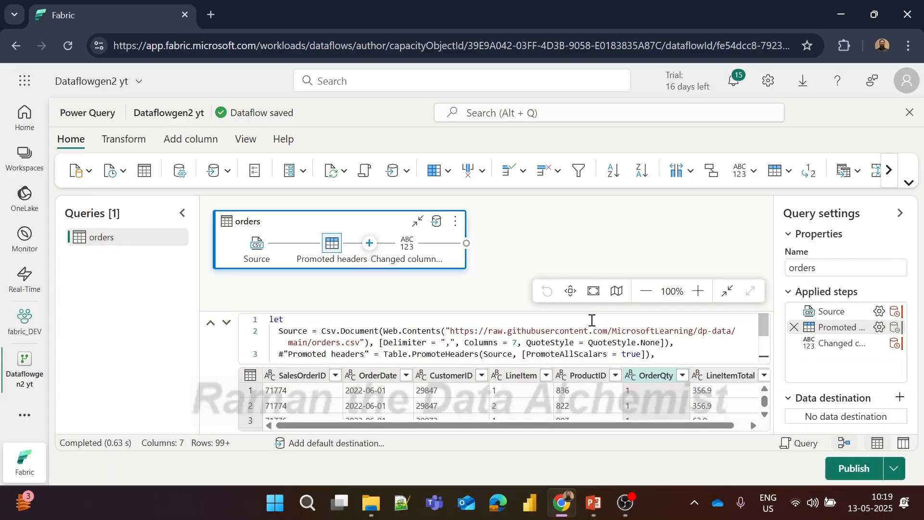
Read through the orders query's M script, from the CSV source definition to the changed column types.
left_click(594, 332)
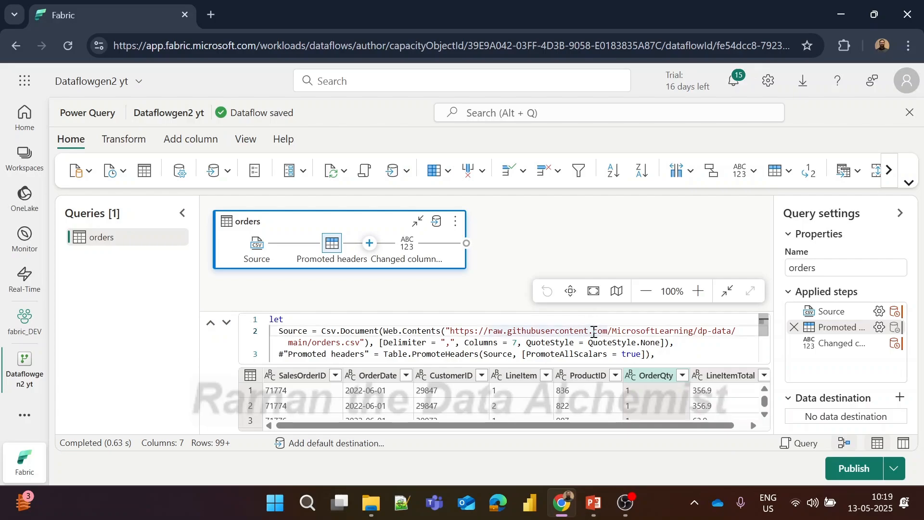
scroll(647, 343, "down", 3)
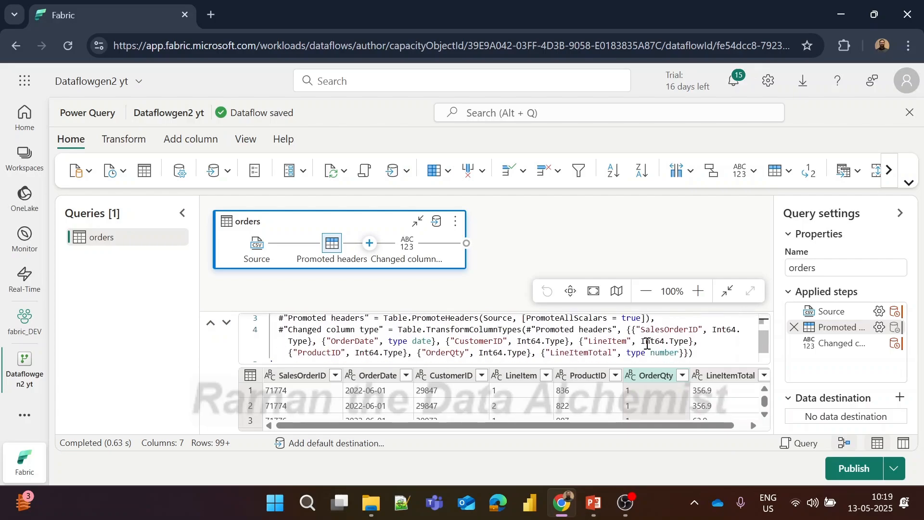
scroll(648, 343, "down", 2)
scroll(648, 343, "up", 5)
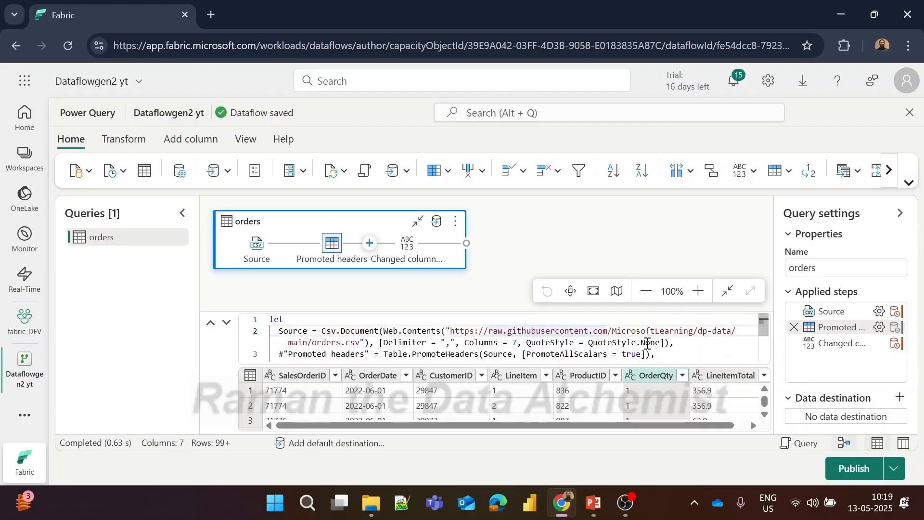
scroll(648, 343, "down", 2)
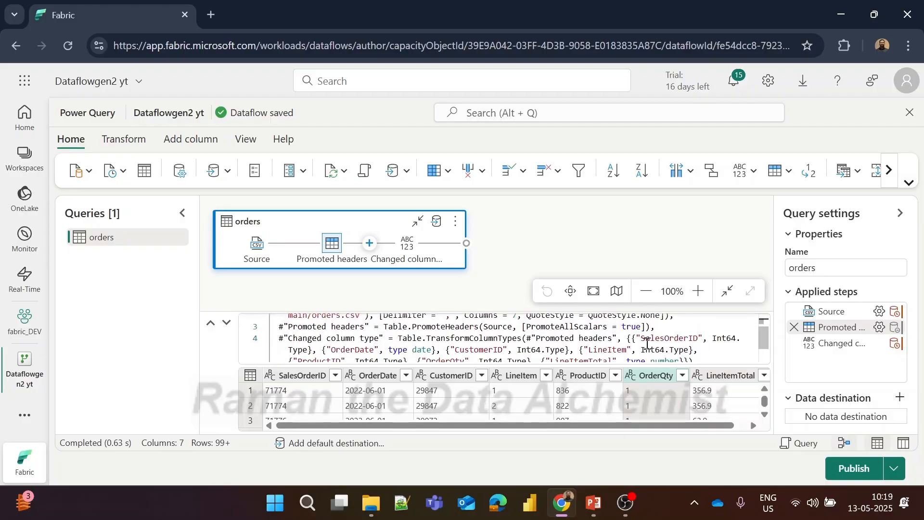
scroll(647, 343, "down", 2)
scroll(648, 343, "up", 4)
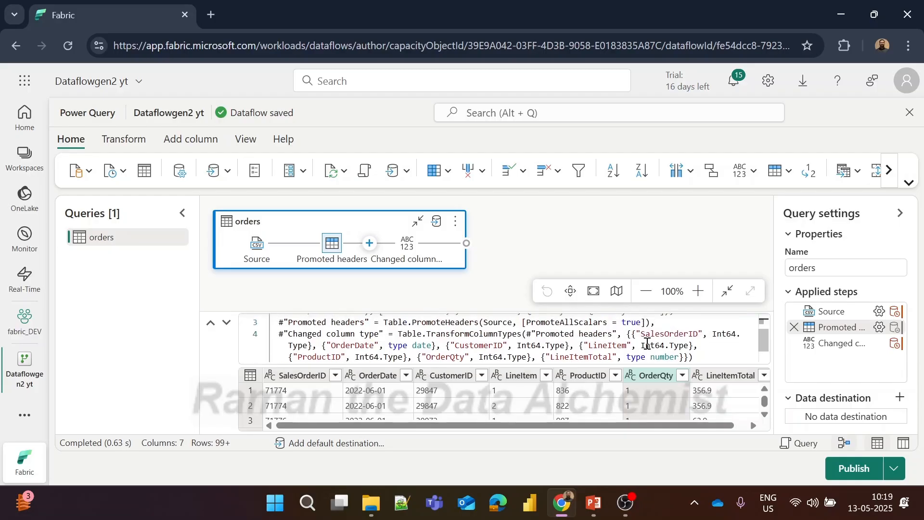
scroll(647, 343, "down", 1)
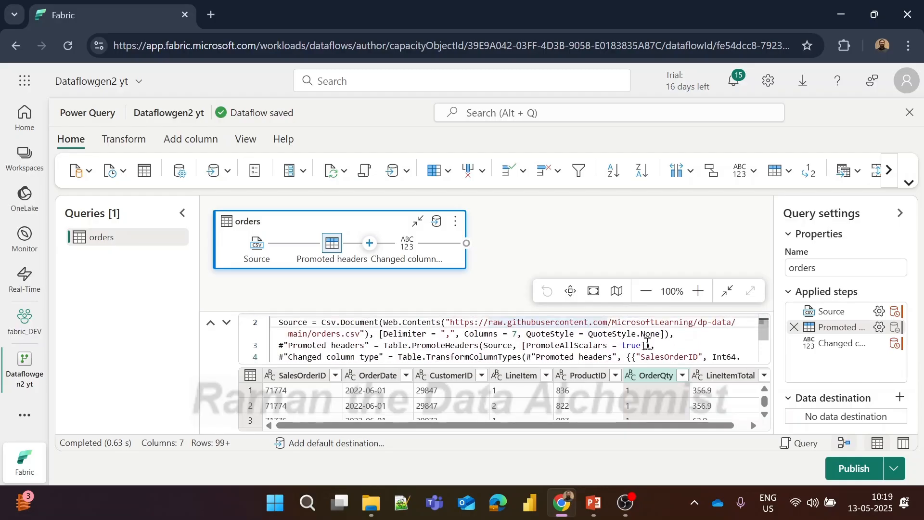
scroll(648, 343, "up", 1)
scroll(647, 343, "down", 2)
scroll(648, 344, "down", 3)
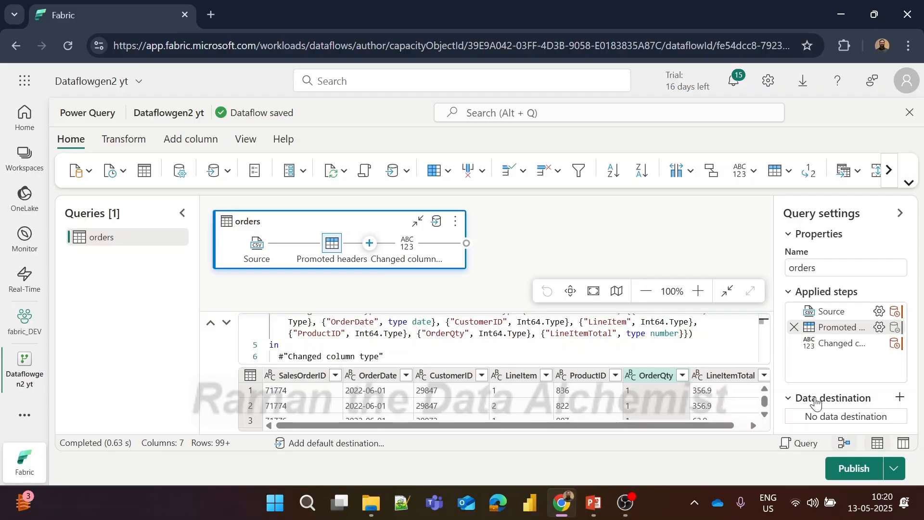
Collapse and re-expand the data destination section of the query settings, and view the destinations offered there.
left_click(790, 400)
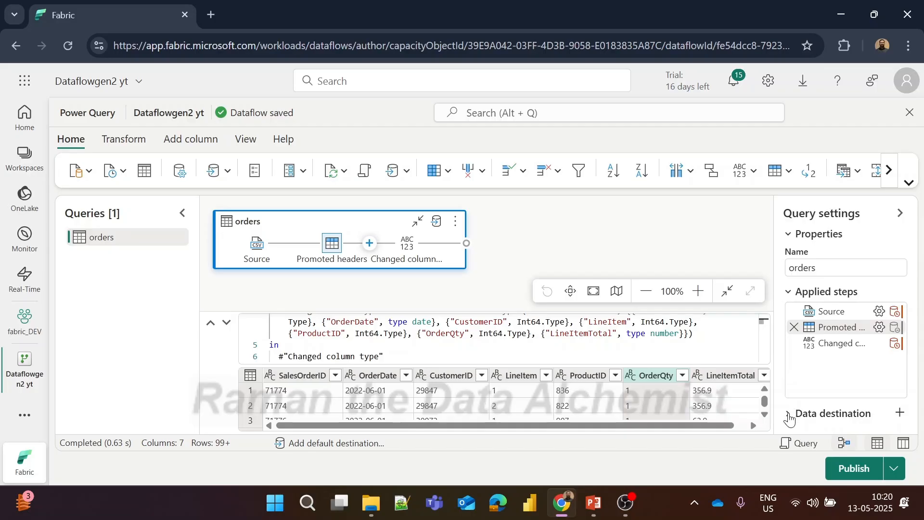
left_click(789, 417)
left_click(900, 399)
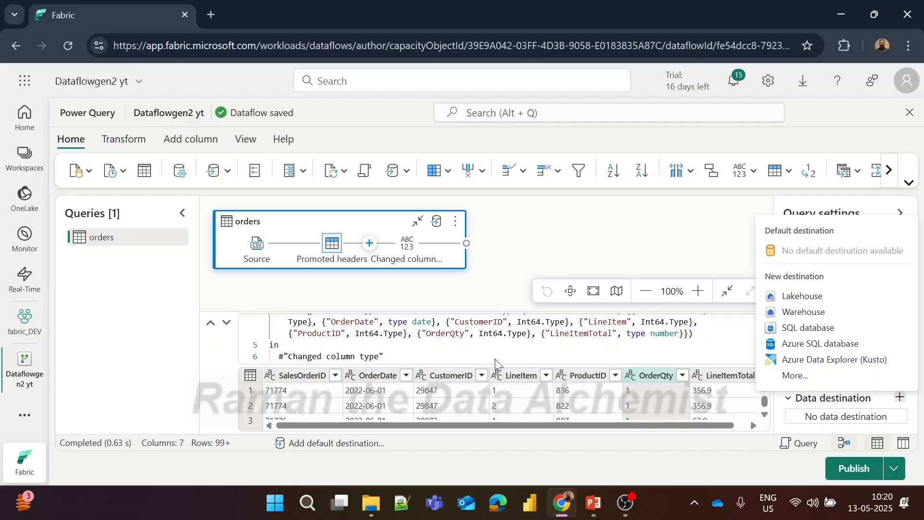
Look over the commands offered for transforming data, adding columns and changing the editor's view.
left_click(121, 141)
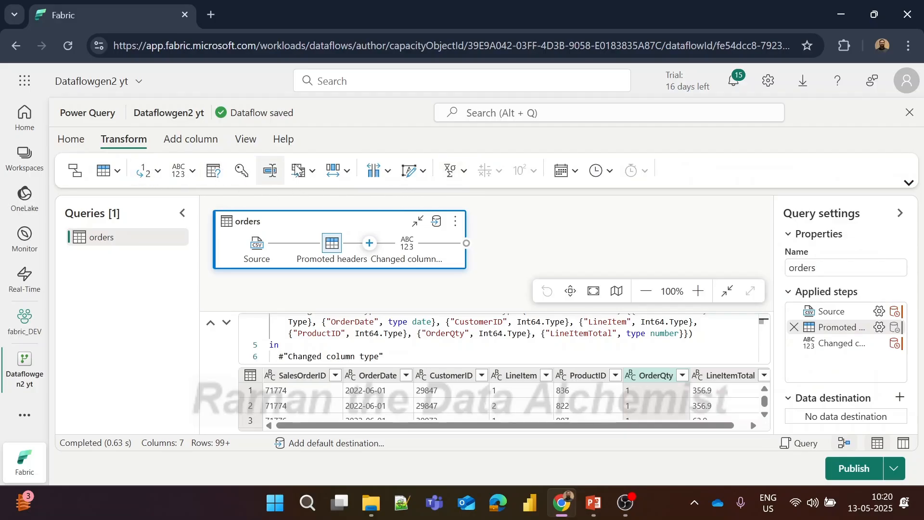
left_click(193, 144)
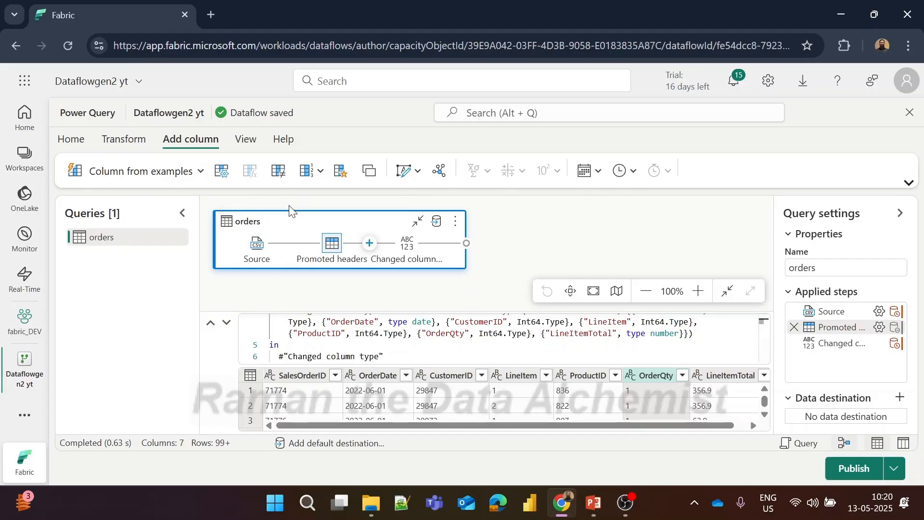
left_click(246, 140)
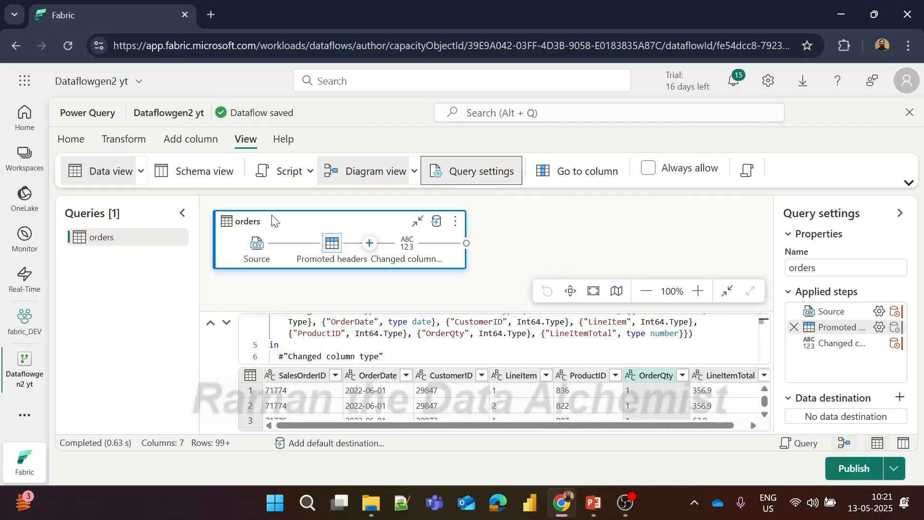
Switch the orders query to Schema view and review its column names and data types from SalesOrderID to LineItemTotal.
left_click(198, 173)
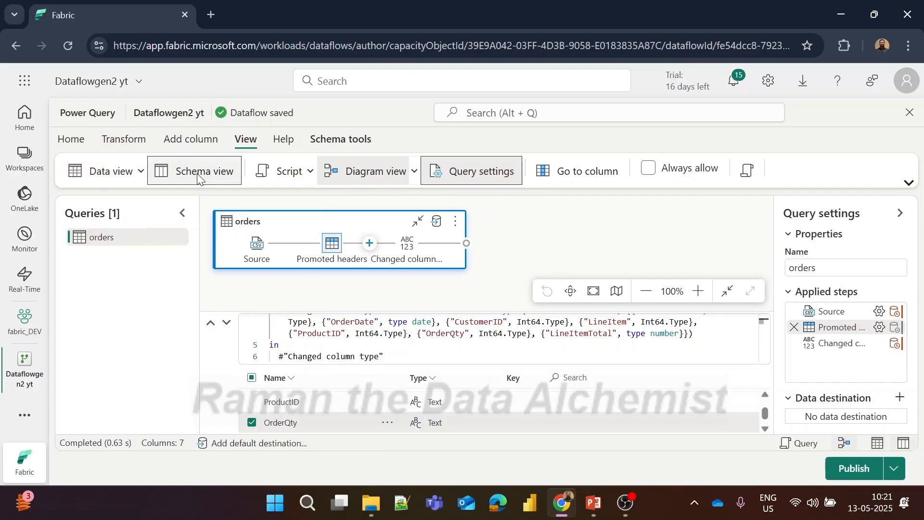
scroll(324, 414, "down", 2)
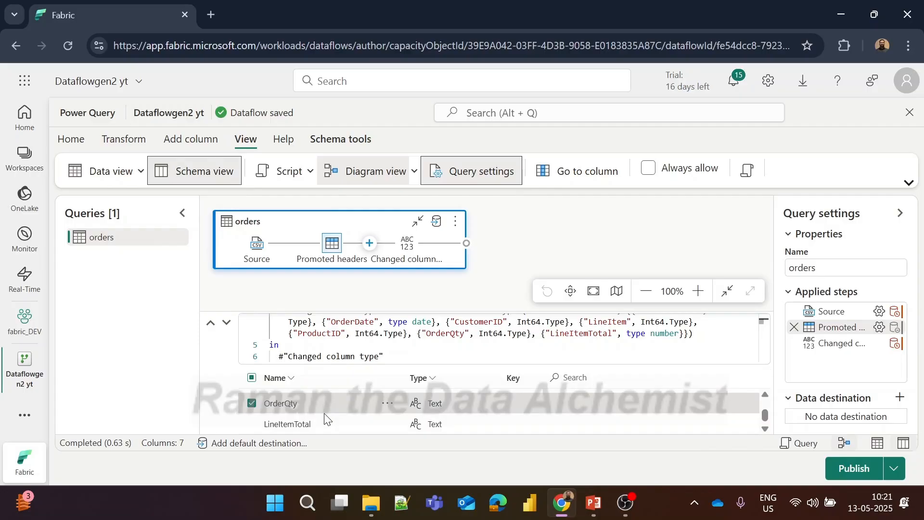
scroll(325, 419, "up", 3)
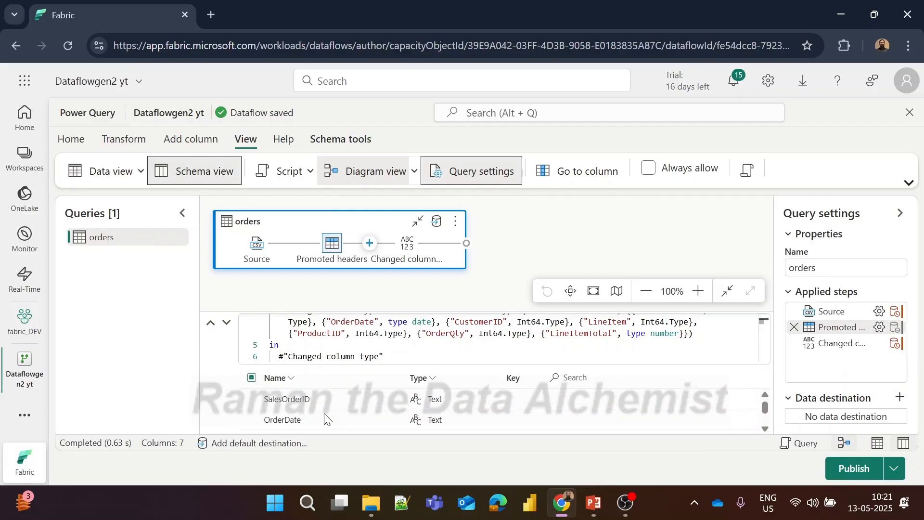
scroll(325, 419, "down", 3)
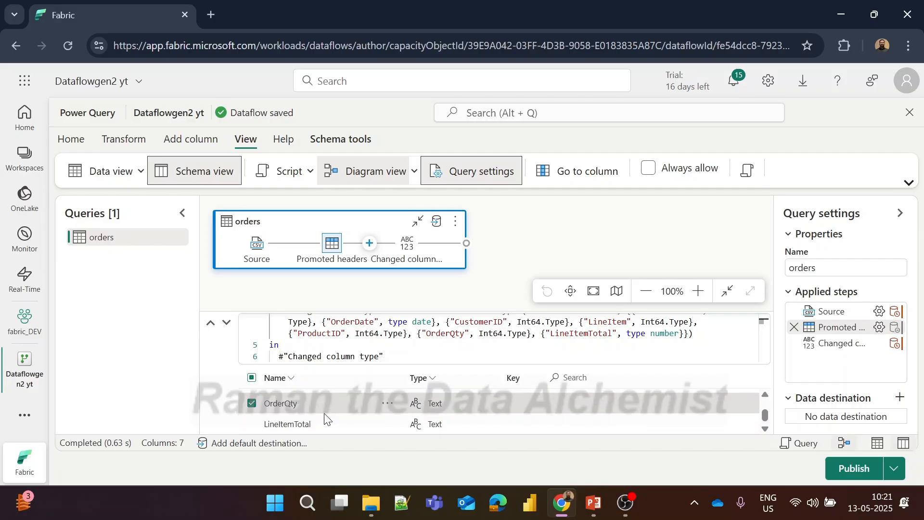
scroll(326, 419, "up", 1)
scroll(326, 419, "down", 1)
scroll(325, 419, "up", 3)
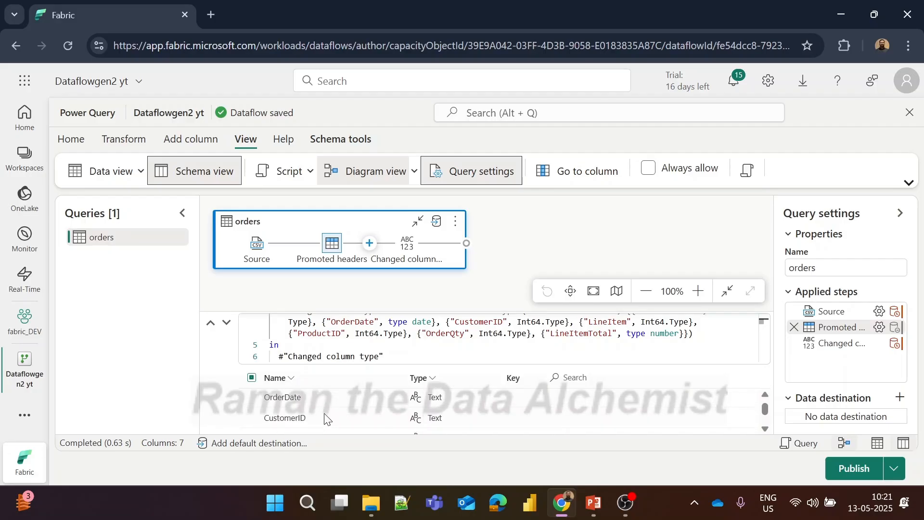
scroll(327, 419, "up", 1)
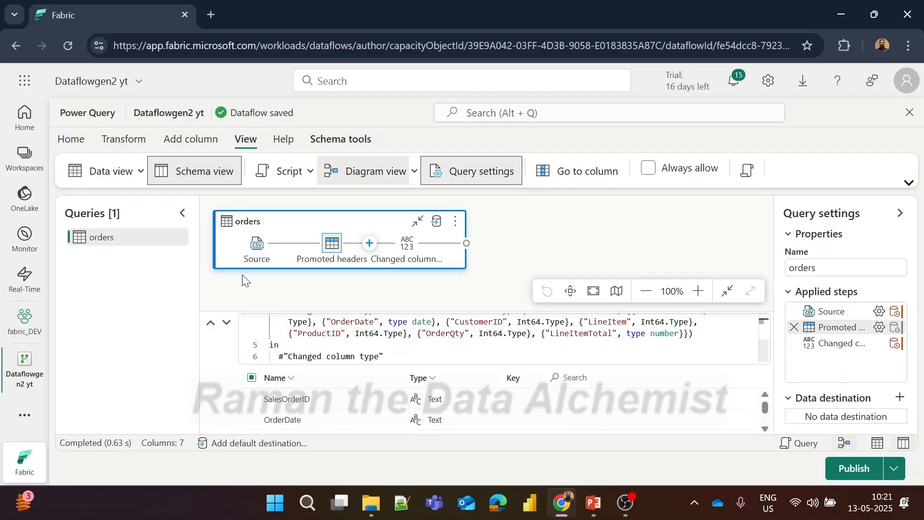